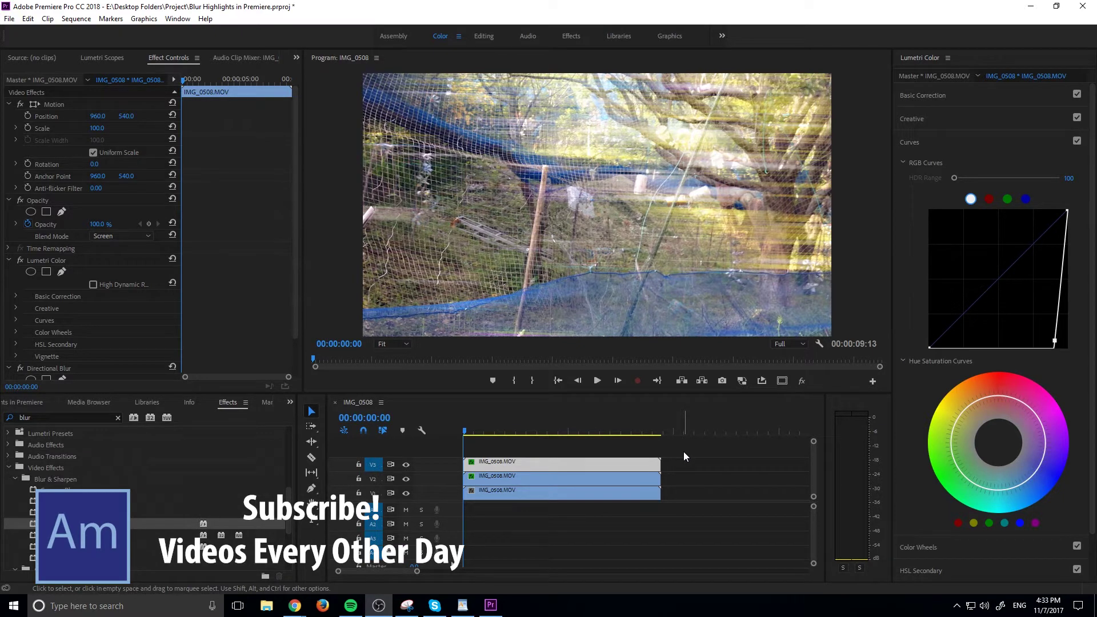
Step: Preview the current result, then delete both duplicate layers and the original clip from the sequence
{"action": "left_click_drag", "start_coordinate": [506, 431], "coordinate": [592, 451]}
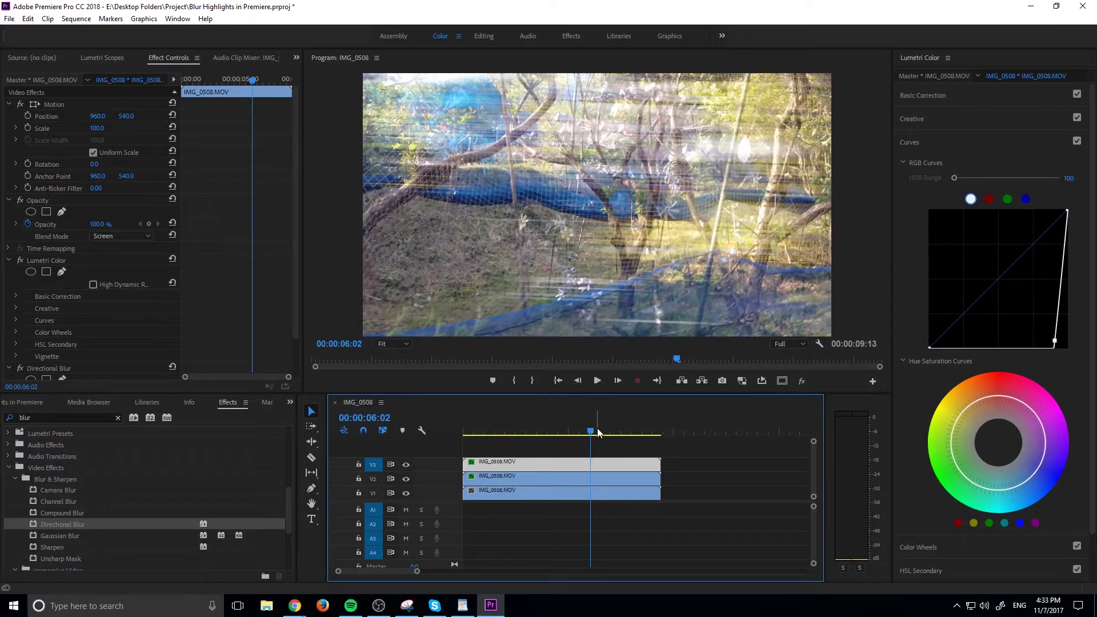
{"action": "left_click_drag", "start_coordinate": [597, 433], "coordinate": [553, 436]}
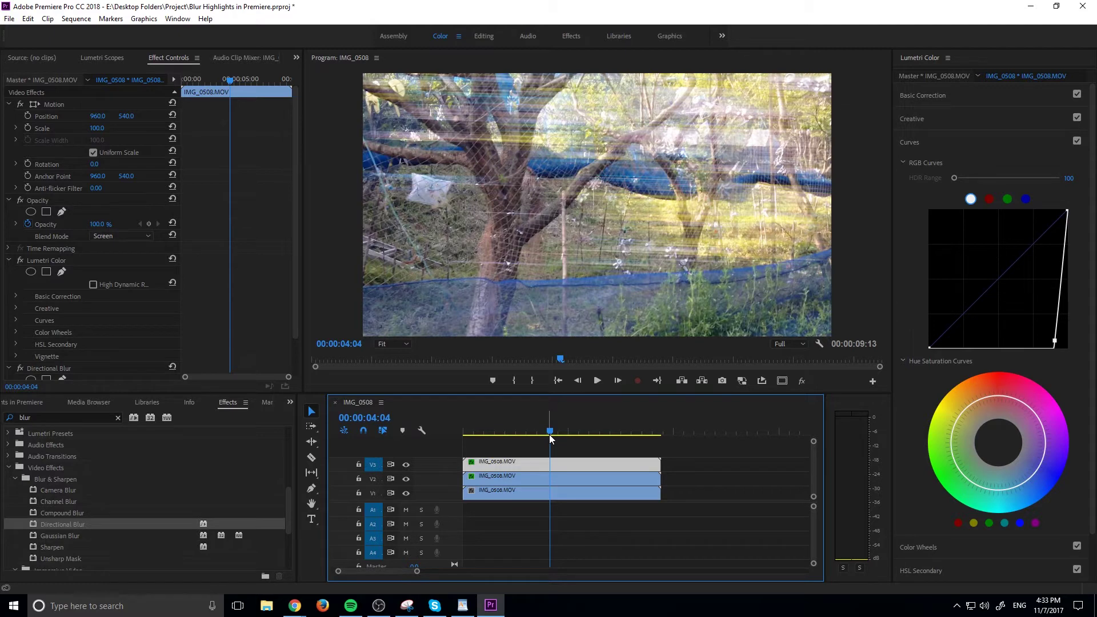
{"action": "left_click_drag", "start_coordinate": [549, 434], "coordinate": [465, 434]}
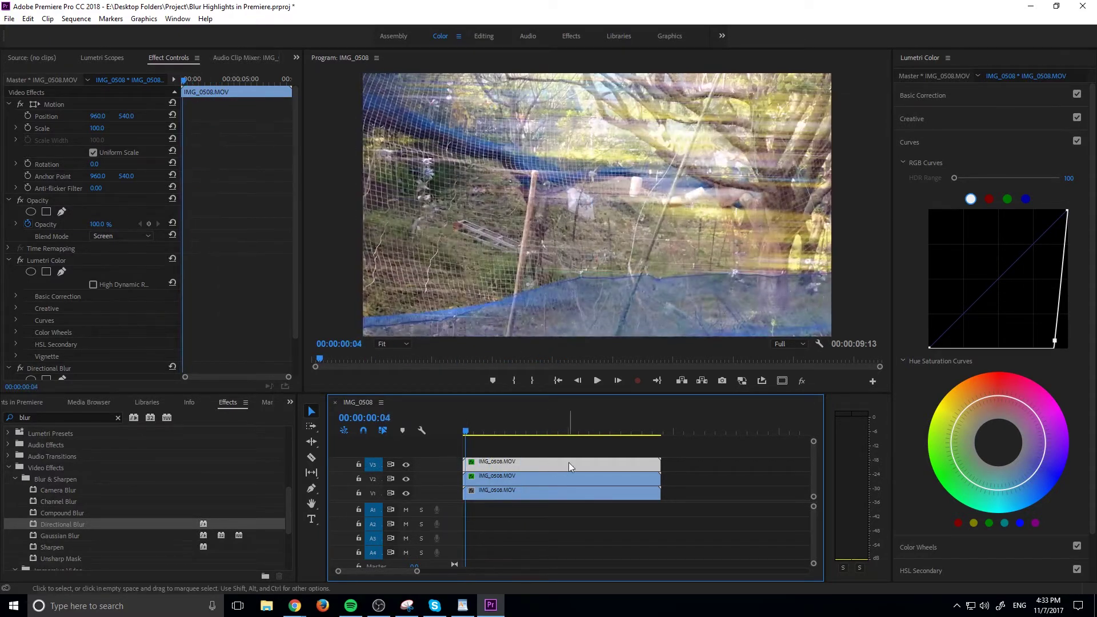
{"action": "key", "text": "Delete"}
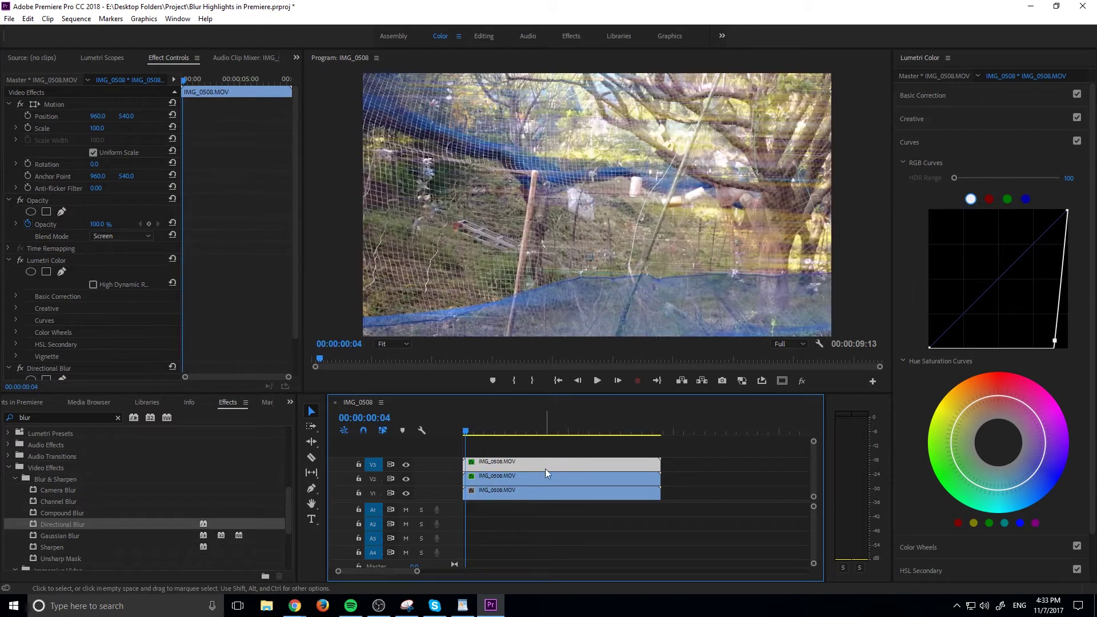
{"action": "left_click", "coordinate": [546, 475]}
{"action": "key", "text": "Delete"}
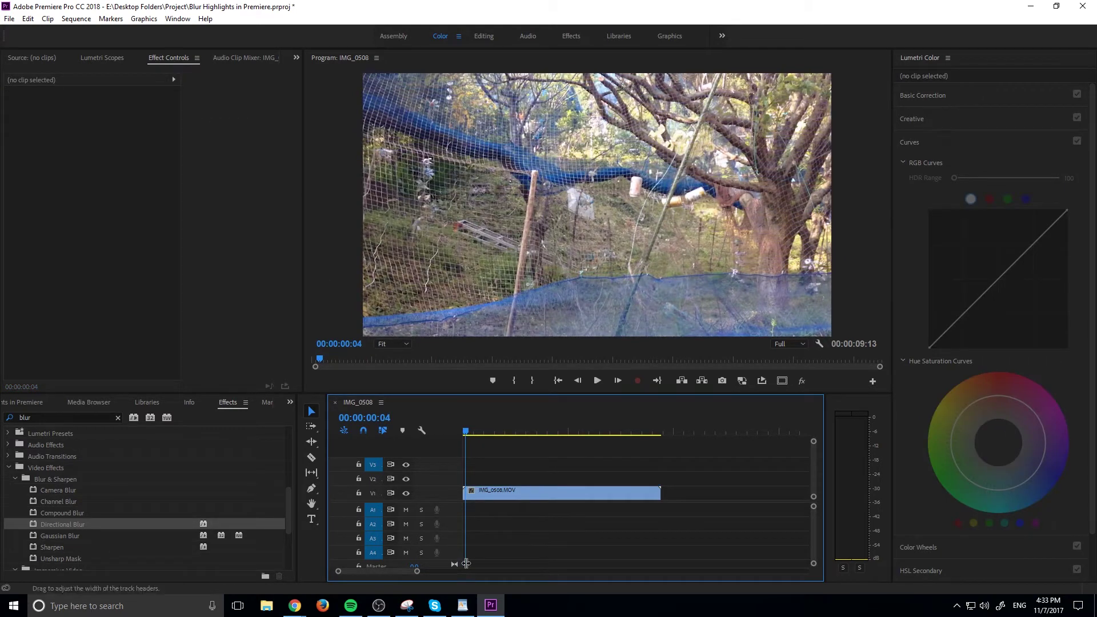
{"action": "left_click", "coordinate": [488, 499]}
{"action": "key", "text": "Delete"}
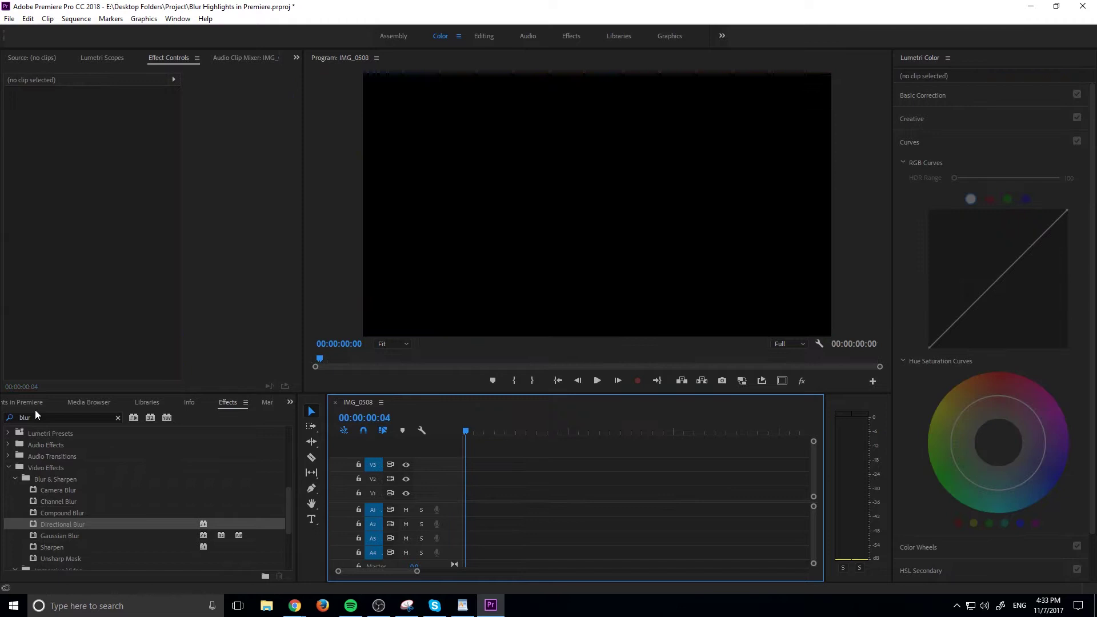
Step: Place IMG_0508.MOV on V1 at the sequence start, unlink it, and delete its audio
{"action": "left_click", "coordinate": [33, 403]}
{"action": "left_click", "coordinate": [79, 478]}
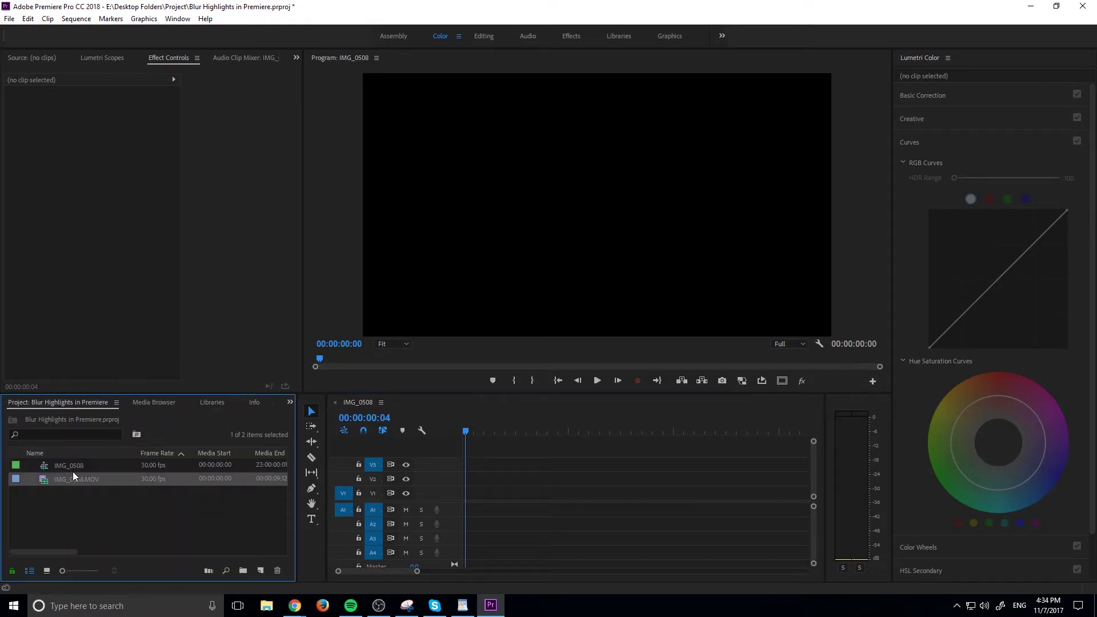
{"action": "left_click_drag", "start_coordinate": [73, 472], "coordinate": [473, 503]}
{"action": "left_click", "coordinate": [539, 513]}
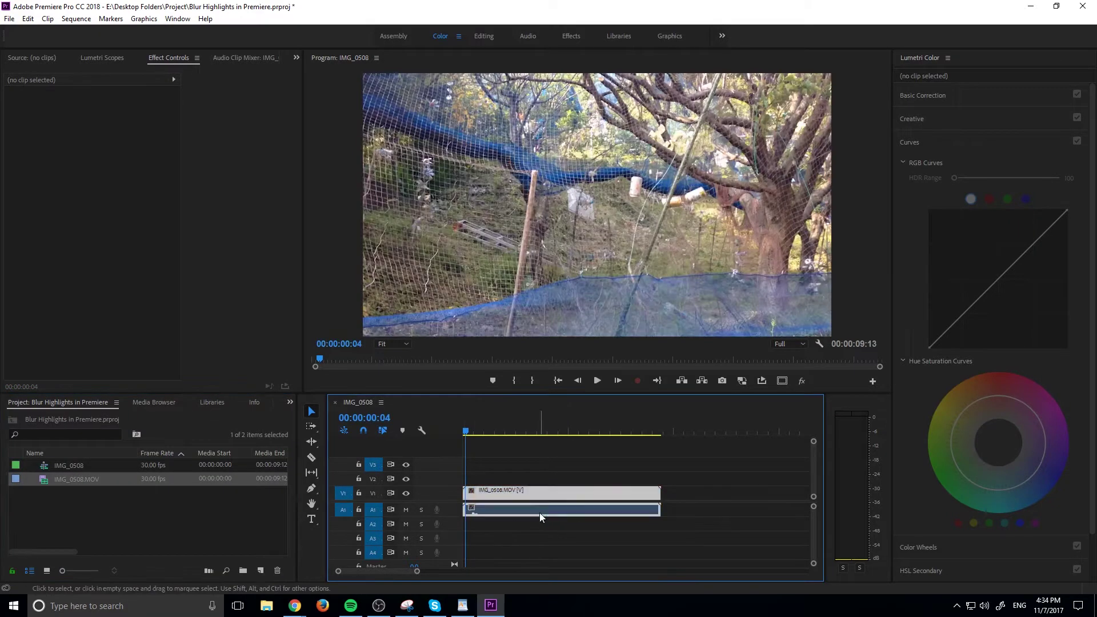
{"action": "right_click", "coordinate": [540, 512]}
{"action": "left_click", "coordinate": [584, 221]}
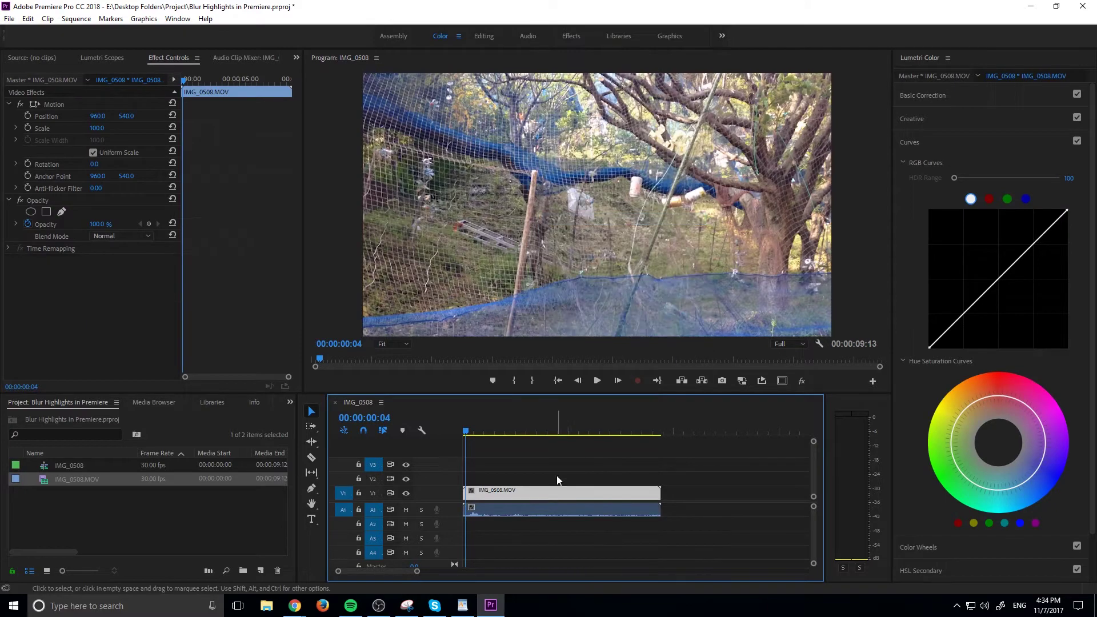
{"action": "left_click", "coordinate": [539, 507]}
{"action": "key", "text": "Delete"}
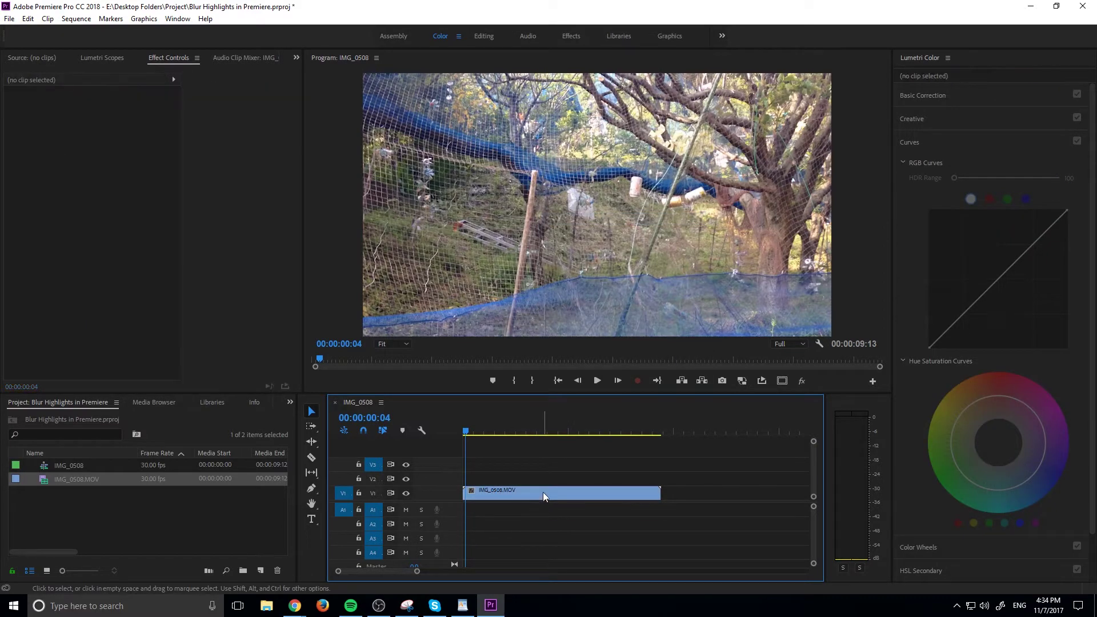
{"action": "left_click", "coordinate": [505, 426]}
{"action": "left_click_drag", "start_coordinate": [505, 427], "coordinate": [461, 441]}
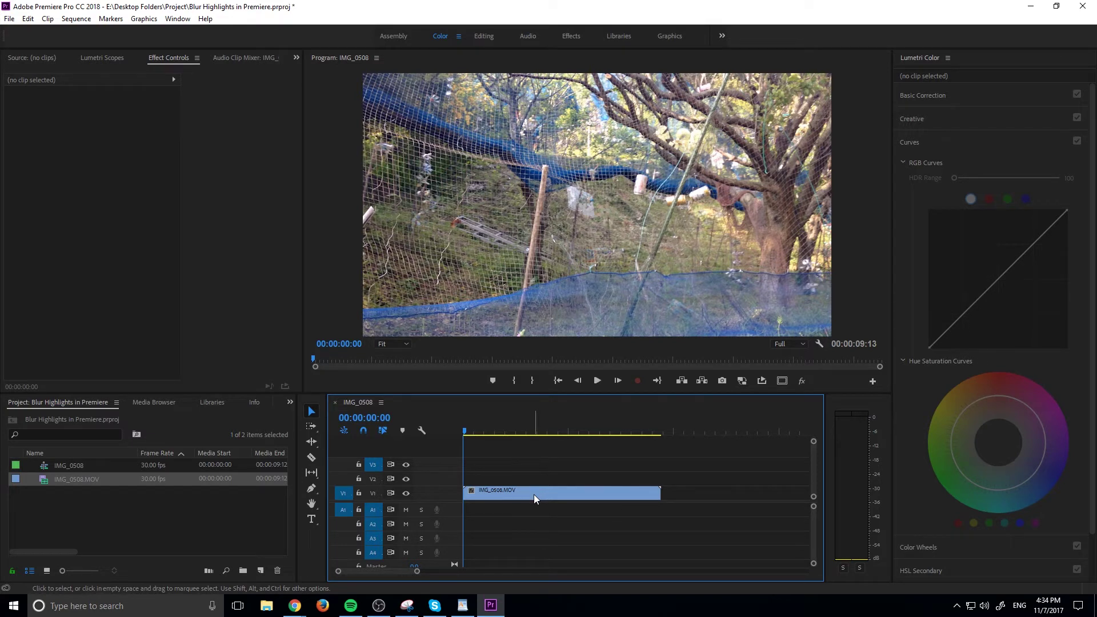
Step: Copy the V1 clip and paste a duplicate onto V2, undoing a stray V3 paste
{"action": "left_click", "coordinate": [567, 494]}
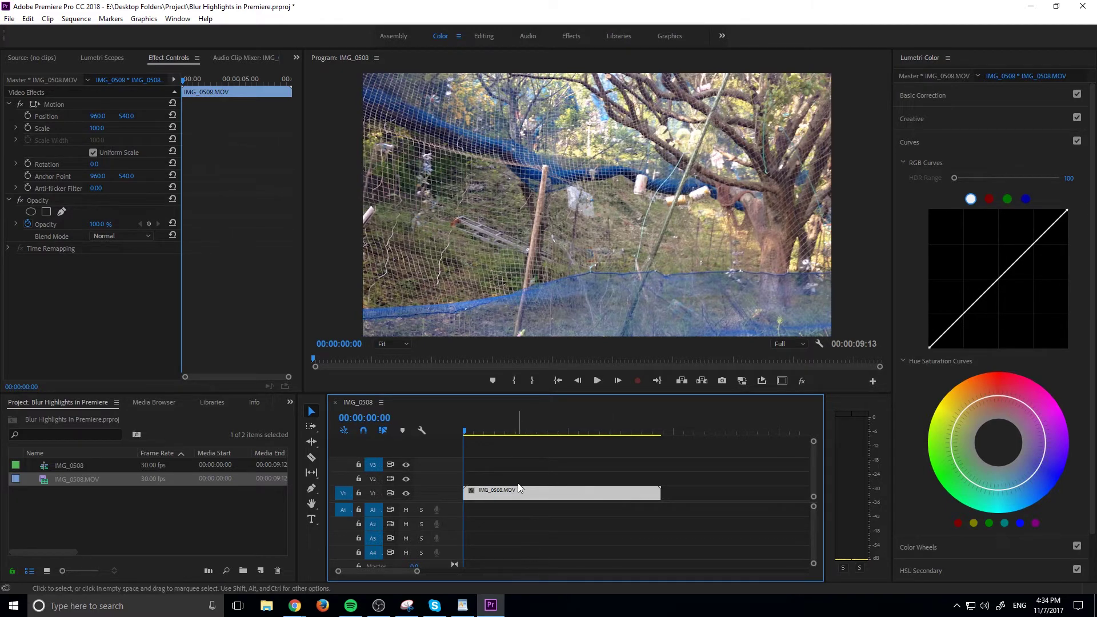
{"action": "key", "text": "ctrl+v"}
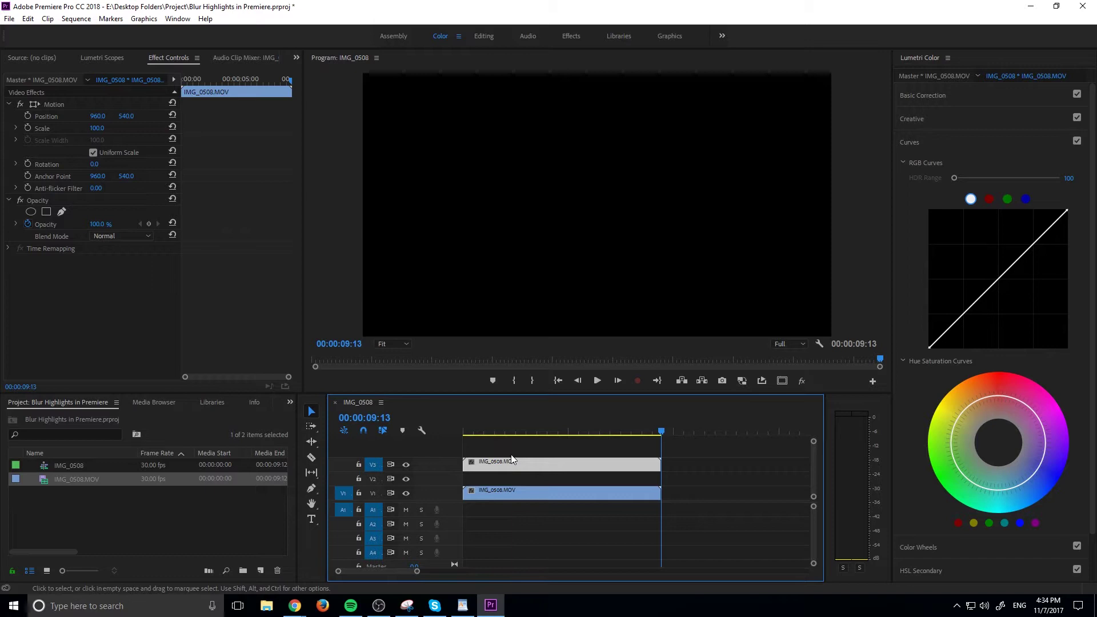
{"action": "key", "text": "ctrl+z"}
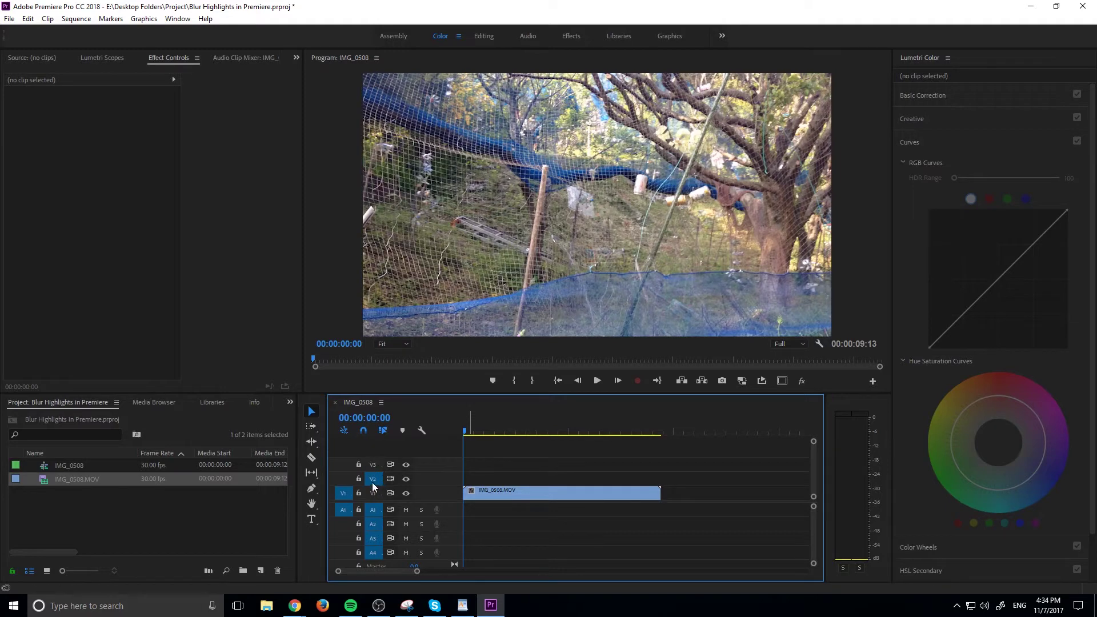
{"action": "key", "text": "ctrl+v"}
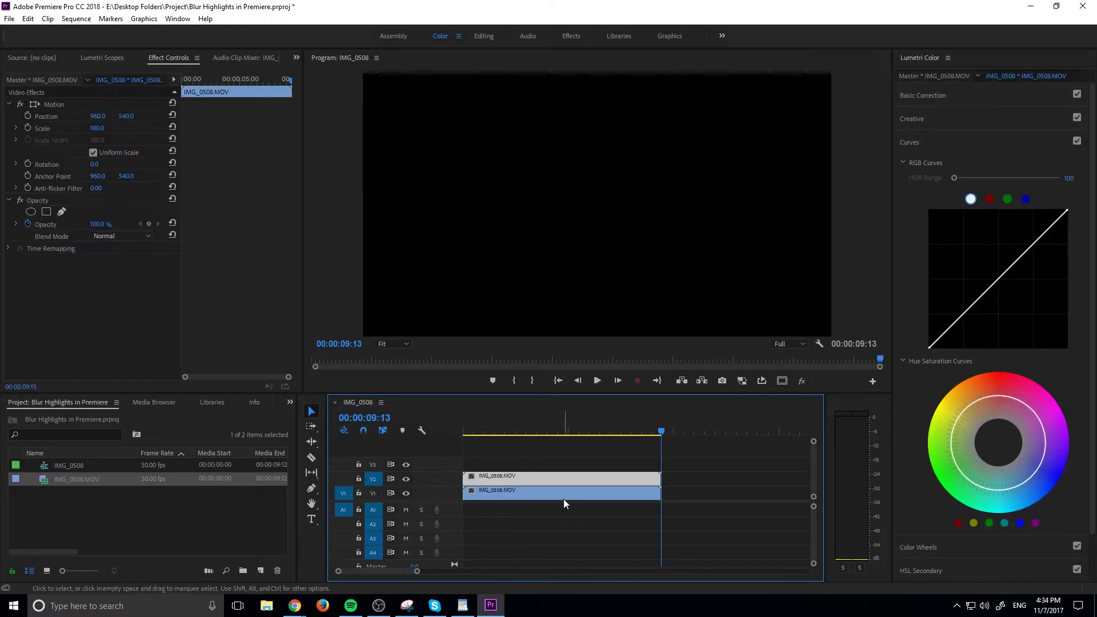
Step: Undo the extra copies pasted onto V3, return to the sequence start, and select the V2 duplicate
{"action": "left_click", "coordinate": [373, 478]}
{"action": "left_click", "coordinate": [373, 465]}
{"action": "key", "text": "ctrl+v"}
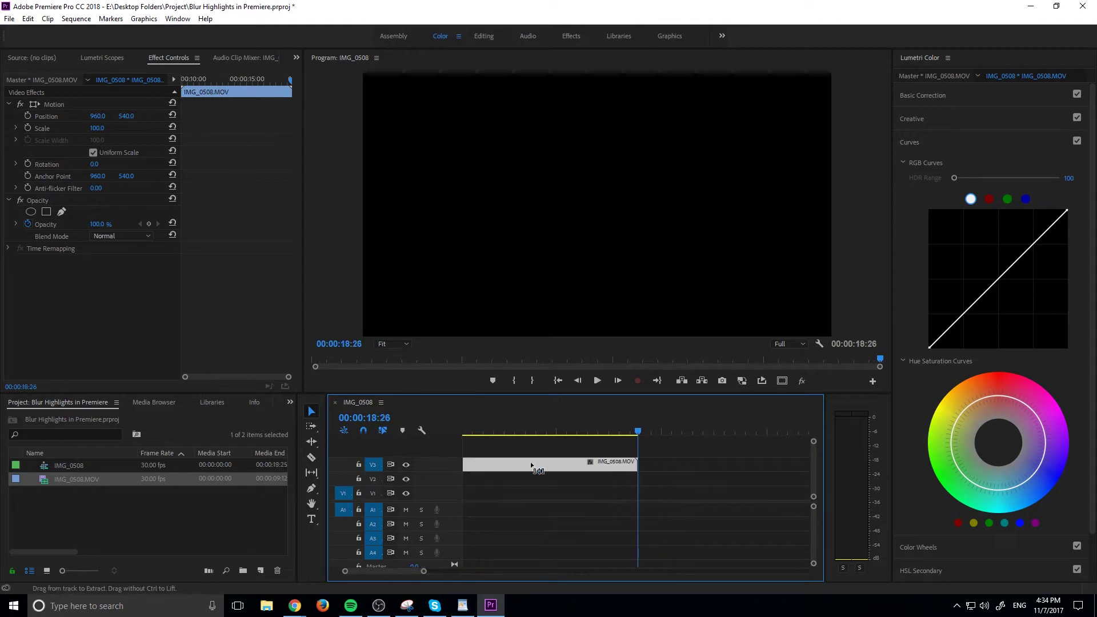
{"action": "left_click_drag", "start_coordinate": [400, 570], "coordinate": [379, 569]}
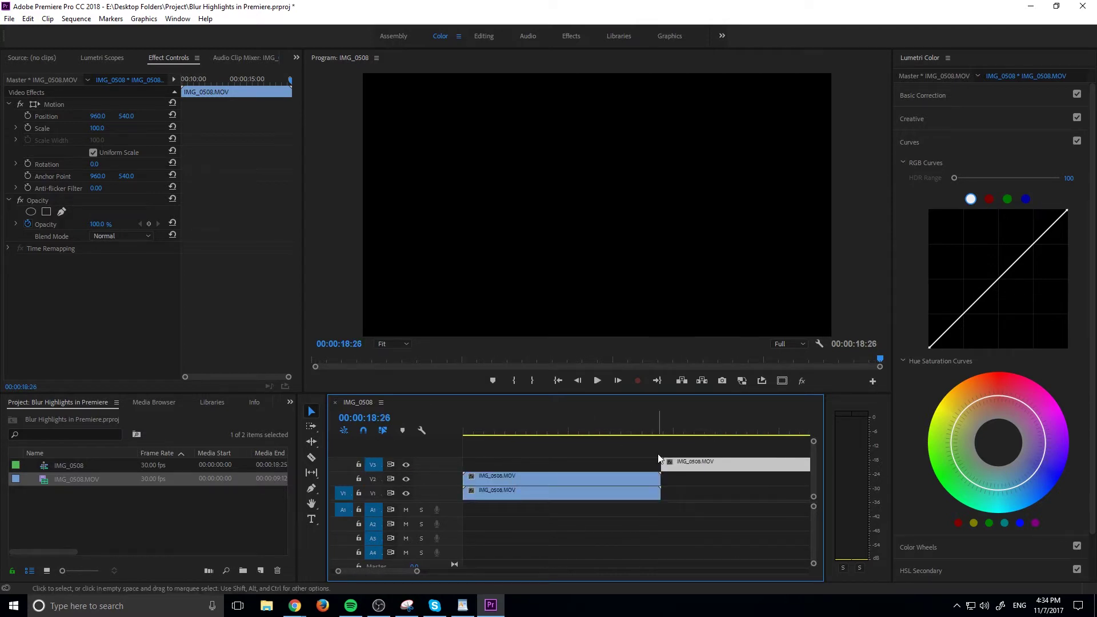
{"action": "key", "text": "ctrl+z"}
{"action": "key", "text": "Home"}
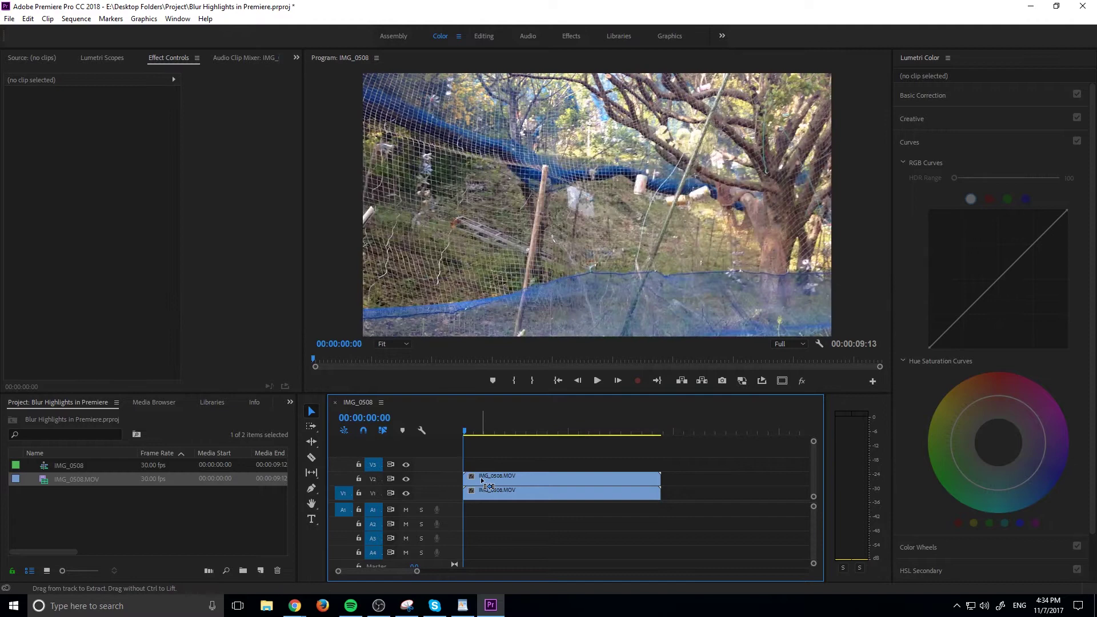
{"action": "key", "text": "ctrl+v"}
{"action": "key", "text": "ctrl+z"}
{"action": "key", "text": "Home"}
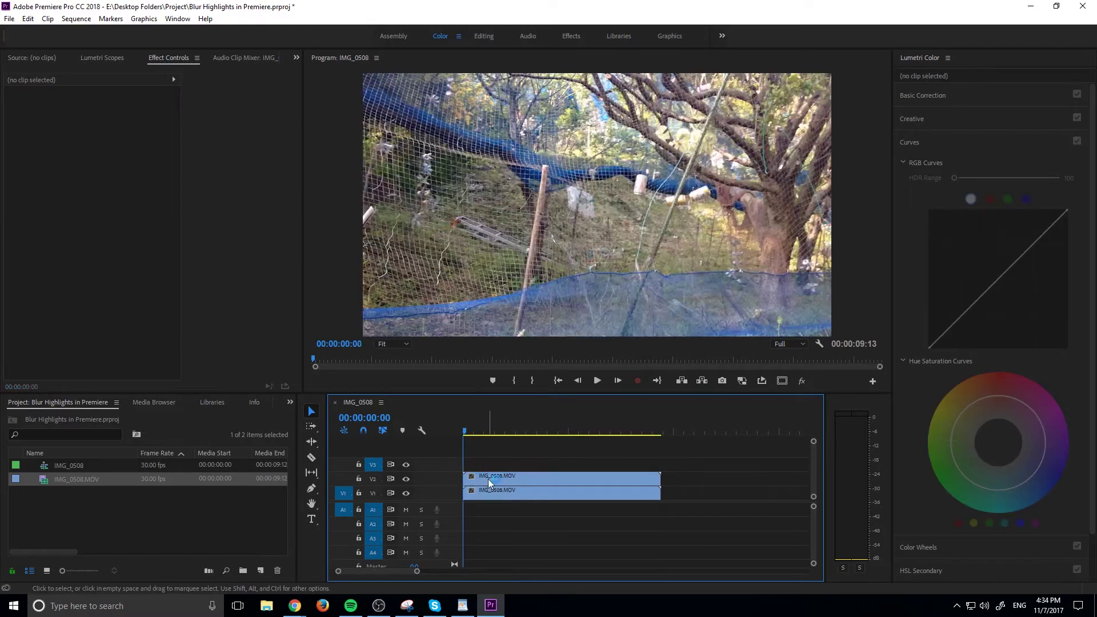
{"action": "left_click", "coordinate": [492, 477]}
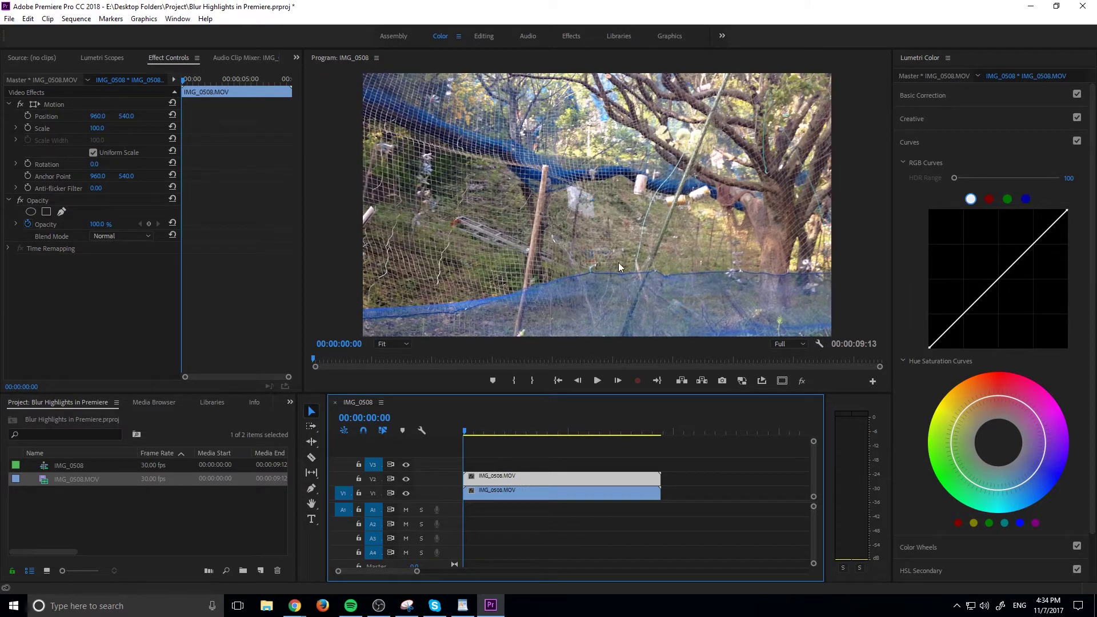
Step: Turn V2's track output back on and filter the Effects panel by 'curve'
{"action": "left_click", "coordinate": [405, 479]}
{"action": "left_click", "coordinate": [287, 408]}
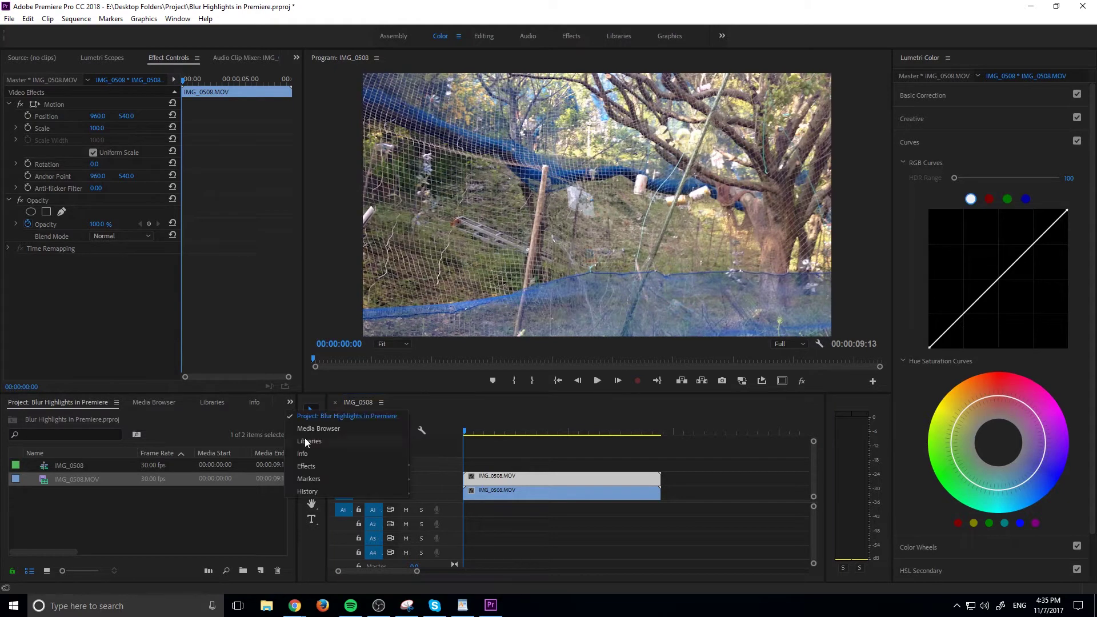
{"action": "left_click", "coordinate": [304, 438]}
{"action": "double_click", "coordinate": [53, 421]}
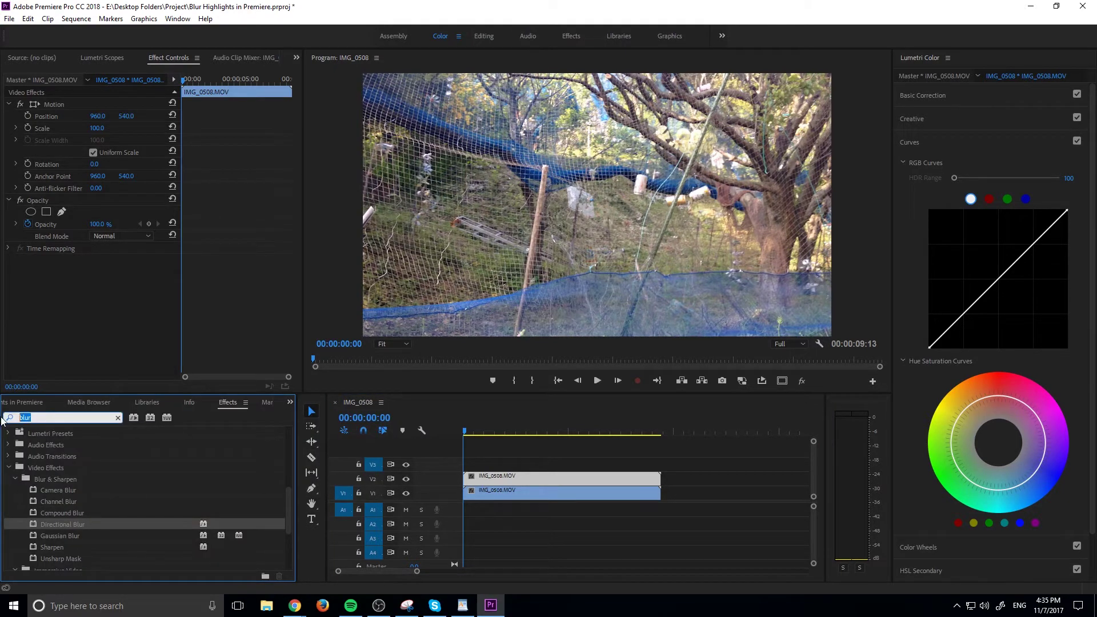
{"action": "type", "text": "curves"}
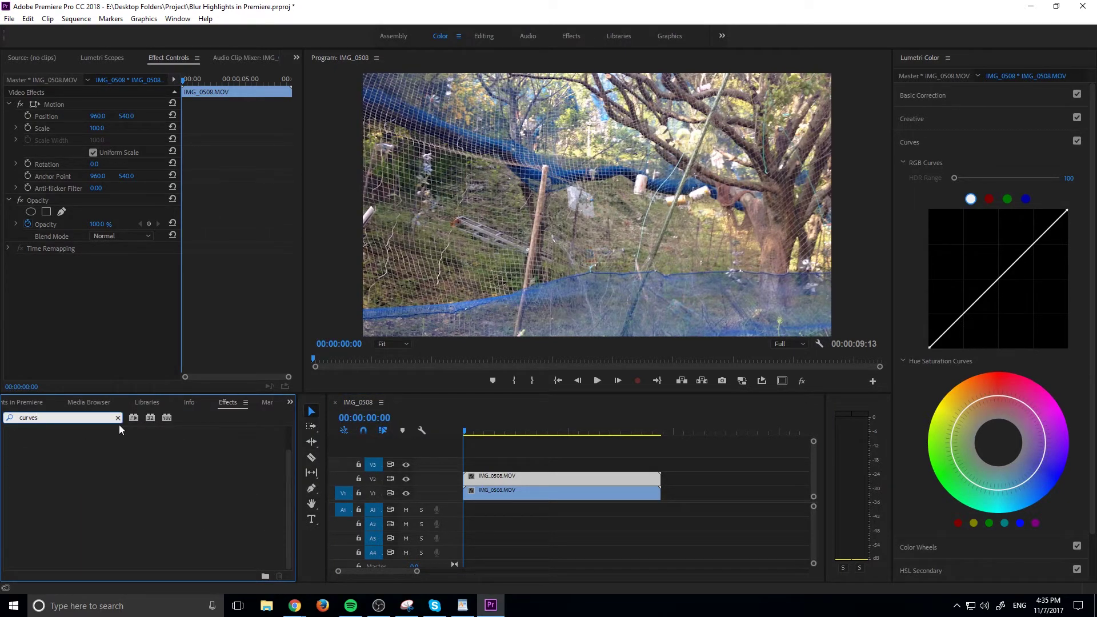
{"action": "key", "text": "BackSpace"}
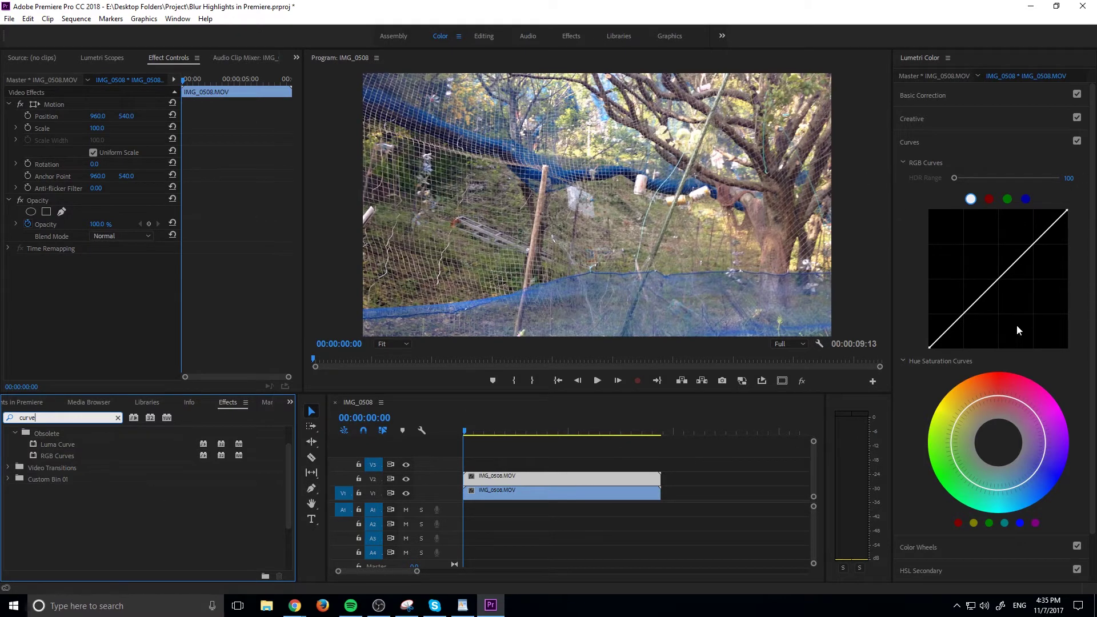
Step: On the V2 clip, pull the Lumetri RGB Curve's bottom-left point right and down so only highlights remain
{"action": "left_click", "coordinate": [608, 485]}
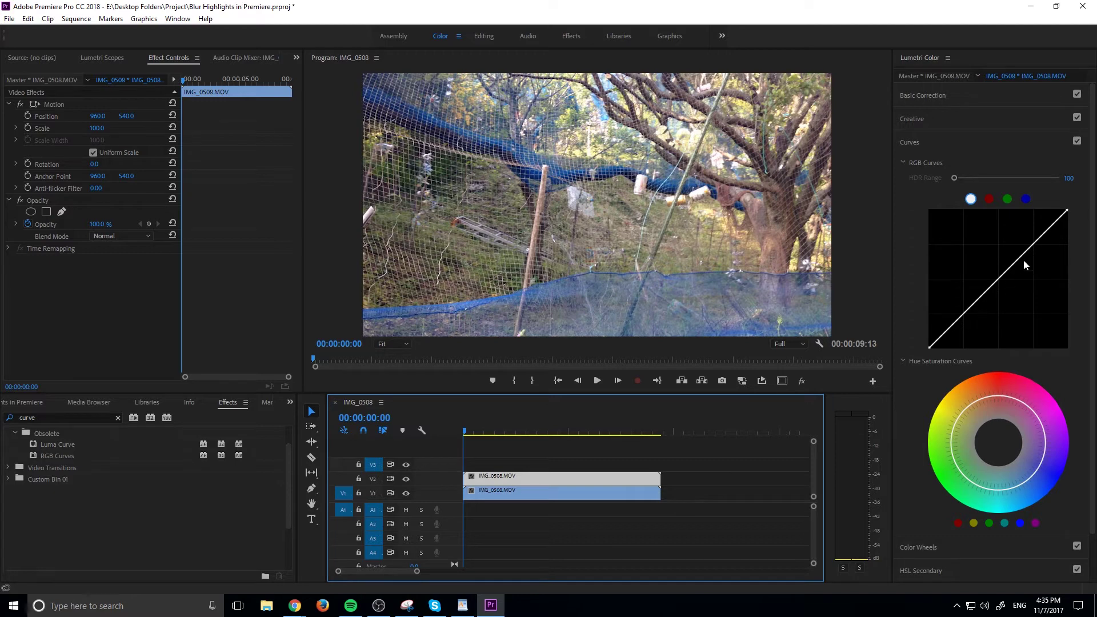
{"action": "left_click_drag", "start_coordinate": [1020, 265], "coordinate": [1057, 329]}
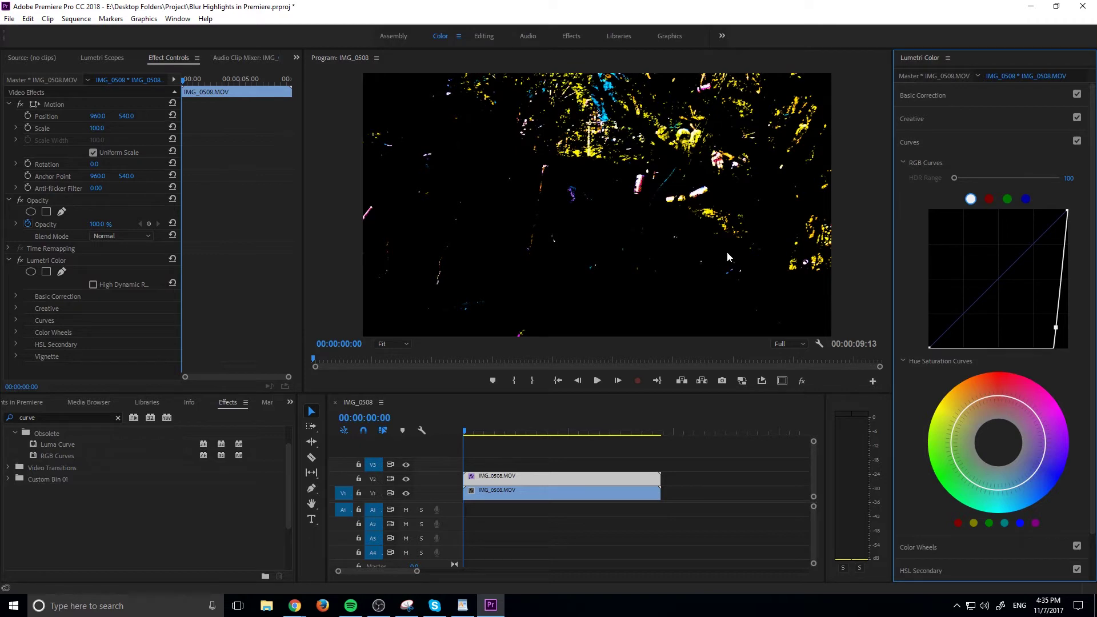
Step: Toggle the V2 track output repeatedly to compare, leaving it hidden
{"action": "left_click", "coordinate": [406, 479]}
{"action": "left_click", "coordinate": [406, 479]}
{"action": "left_click", "coordinate": [405, 479]}
{"action": "left_click", "coordinate": [406, 479]}
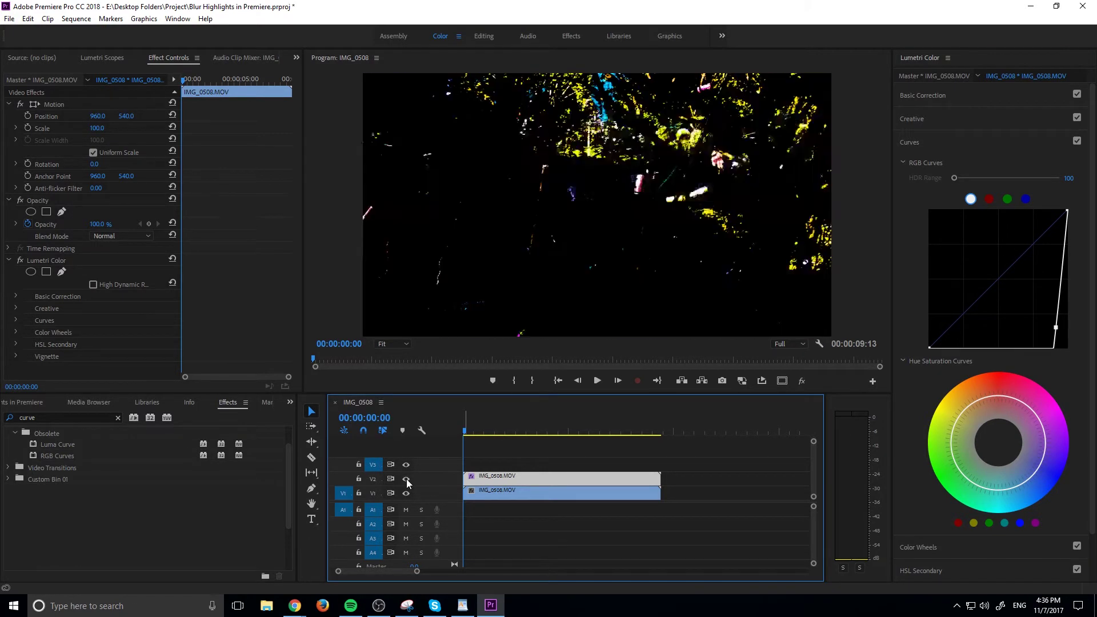
{"action": "left_click", "coordinate": [406, 479]}
{"action": "left_click", "coordinate": [406, 479]}
{"action": "left_click", "coordinate": [406, 478]}
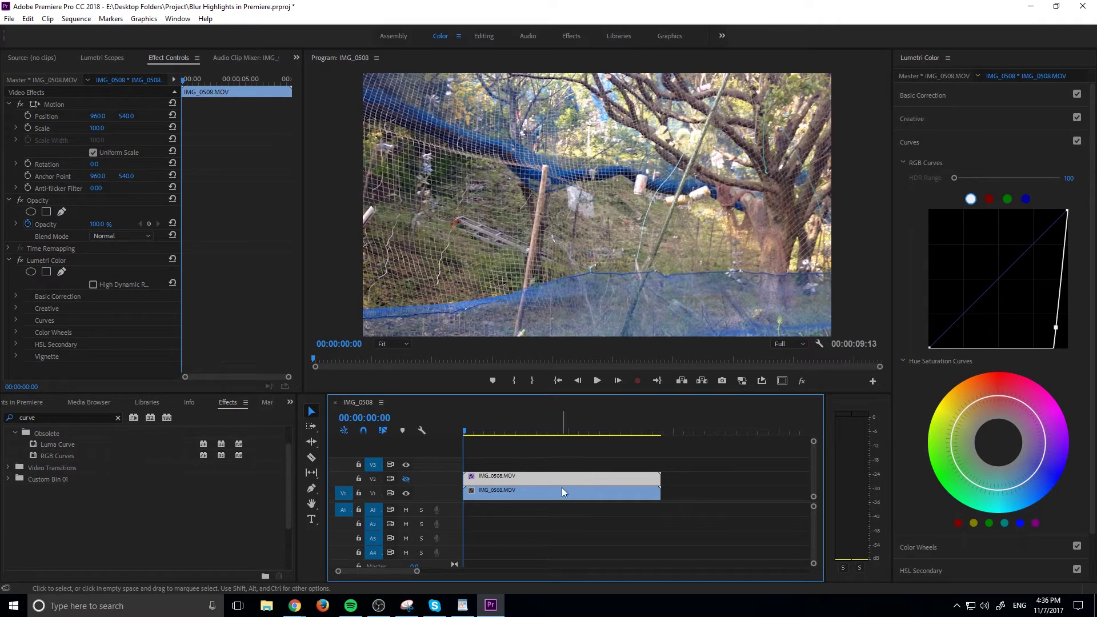
Step: Set the V2 copy's blend mode to Screen, then check it by toggling V2 and V1 visibility
{"action": "left_click", "coordinate": [125, 235]}
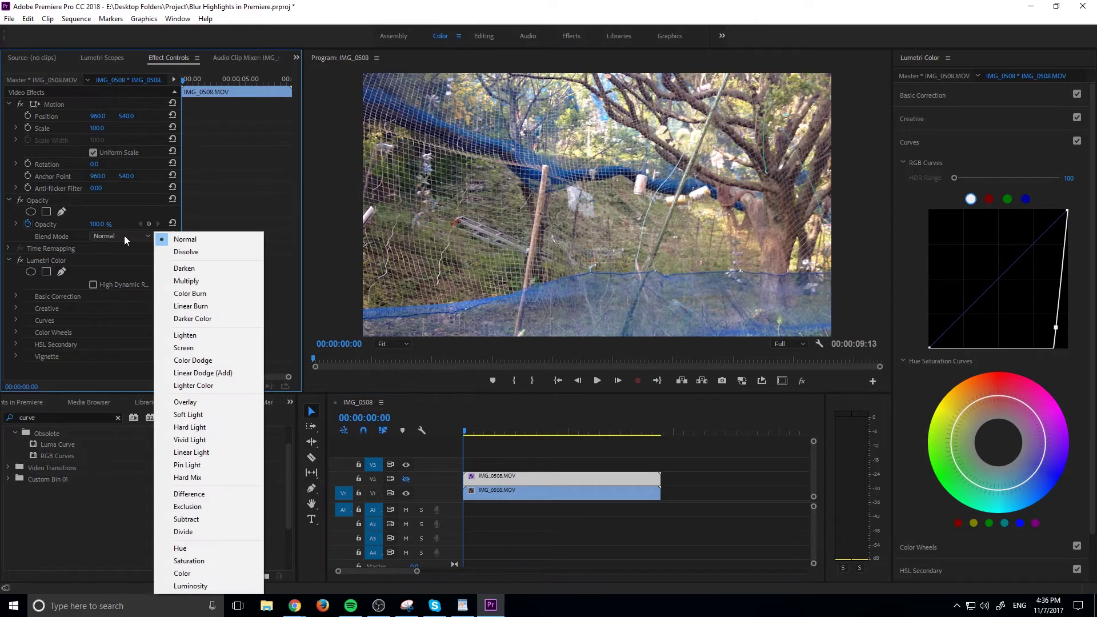
{"action": "left_click", "coordinate": [197, 348]}
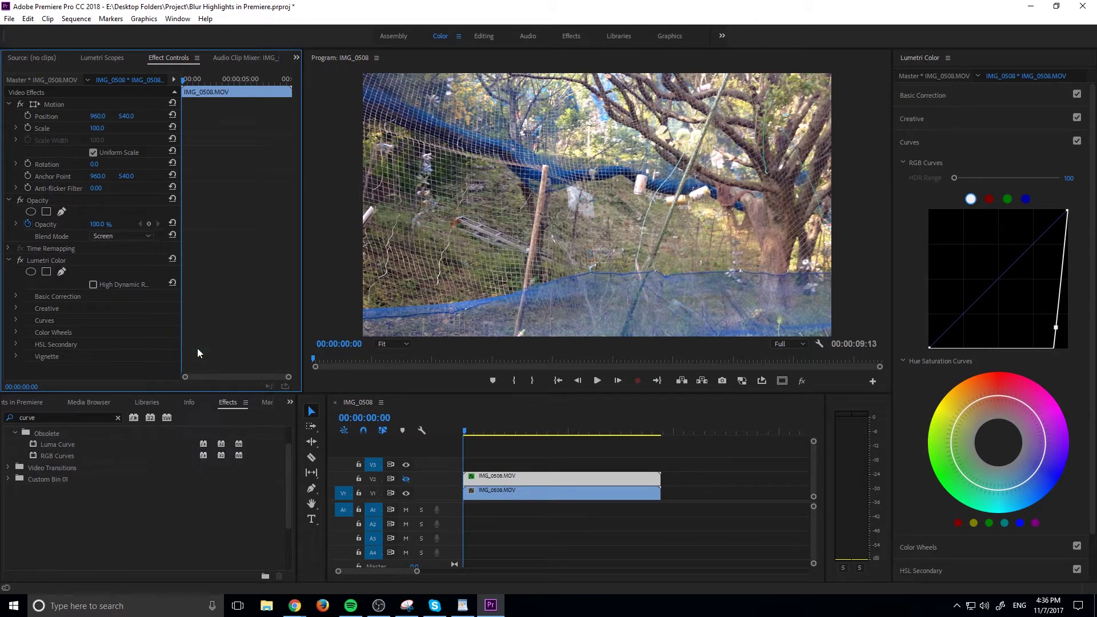
{"action": "left_click", "coordinate": [405, 479]}
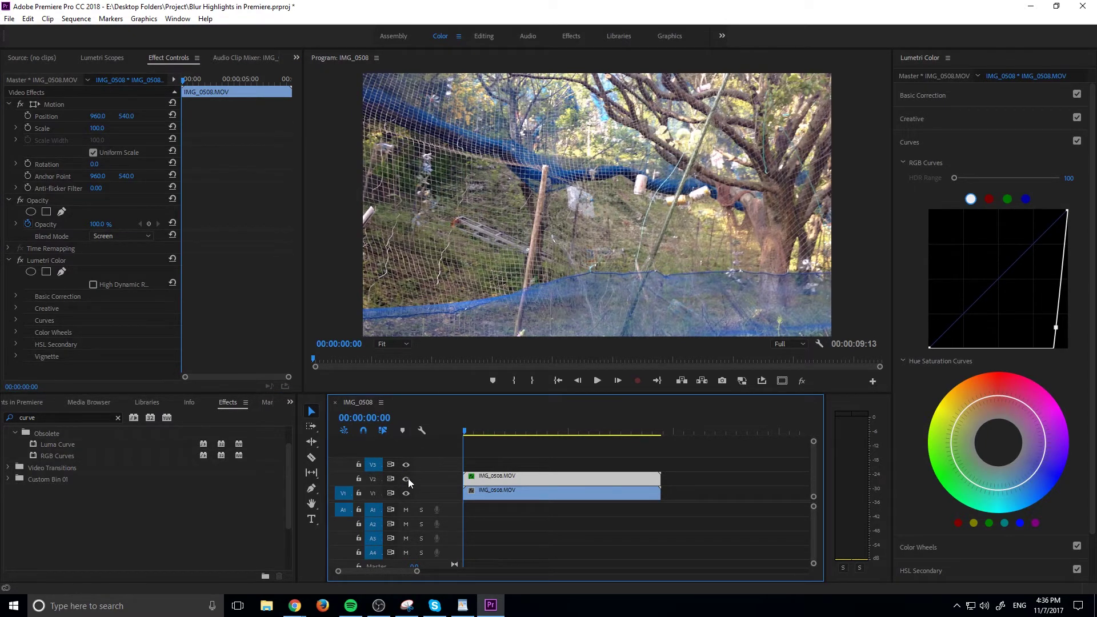
{"action": "left_click", "coordinate": [406, 480]}
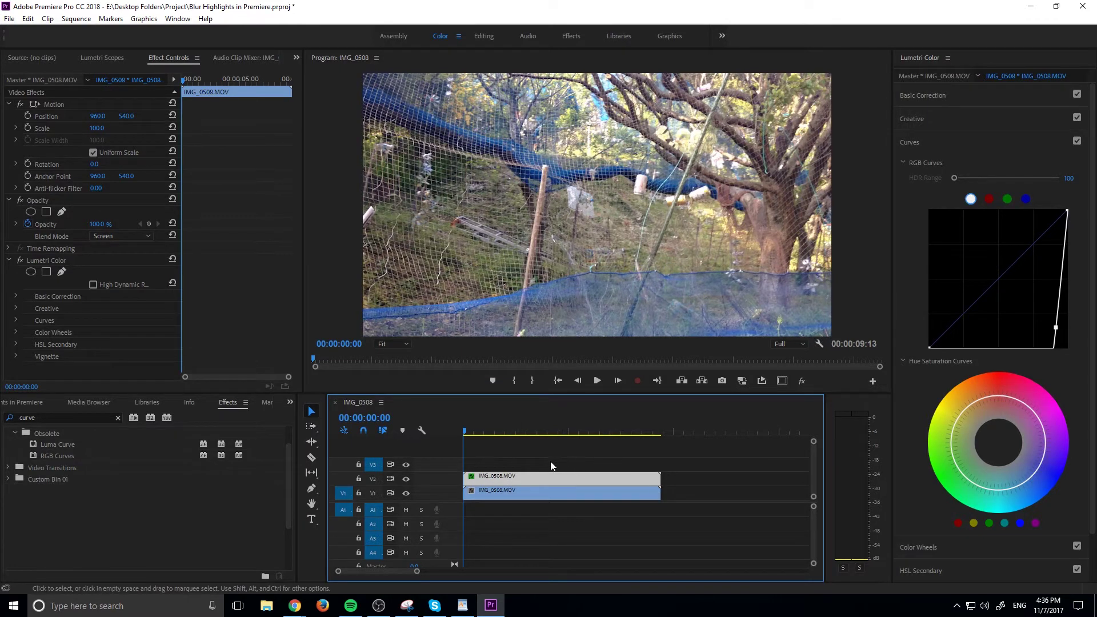
{"action": "left_click", "coordinate": [406, 493]}
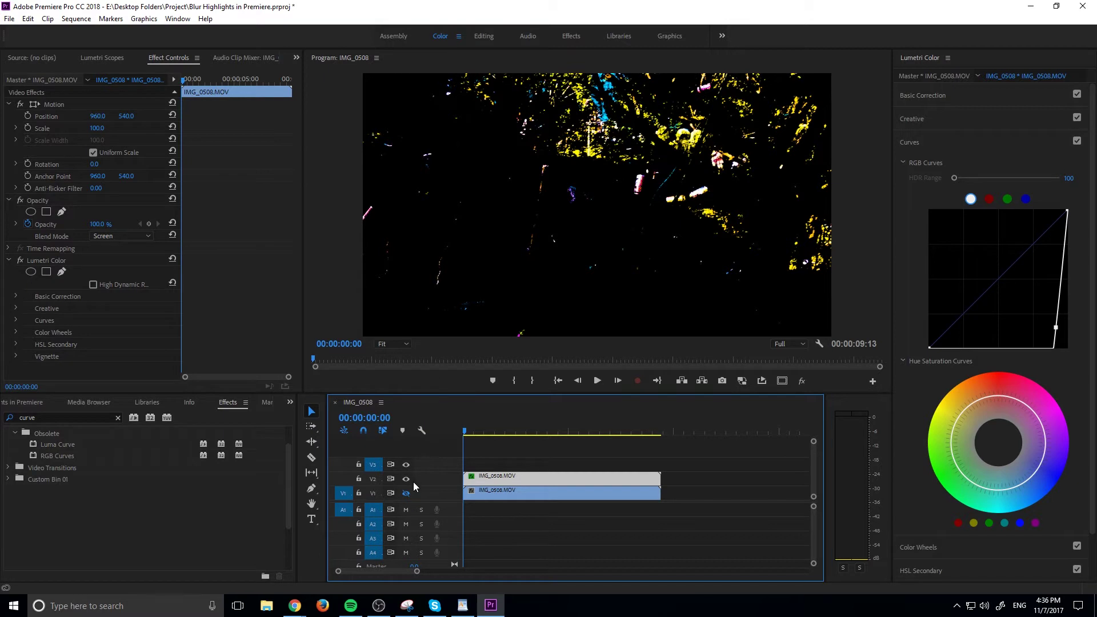
{"action": "left_click", "coordinate": [407, 494]}
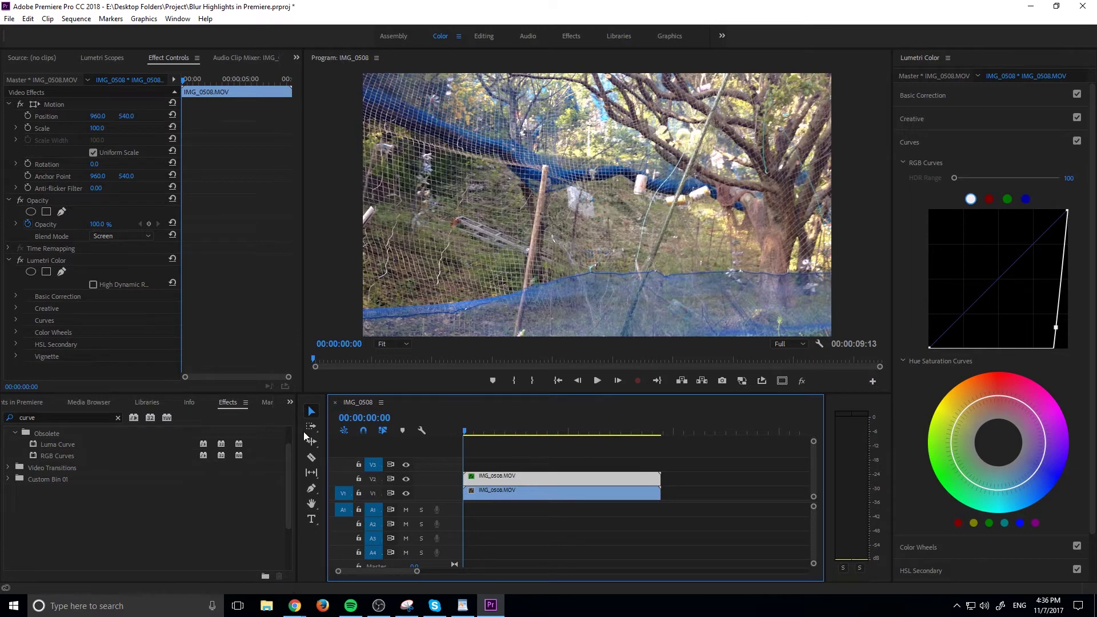
Step: Search Effects for 'blur', apply Directional Blur to the V2 clip, and raise Blur Length to 69
{"action": "double_click", "coordinate": [57, 417]}
{"action": "type", "text": "blur"}
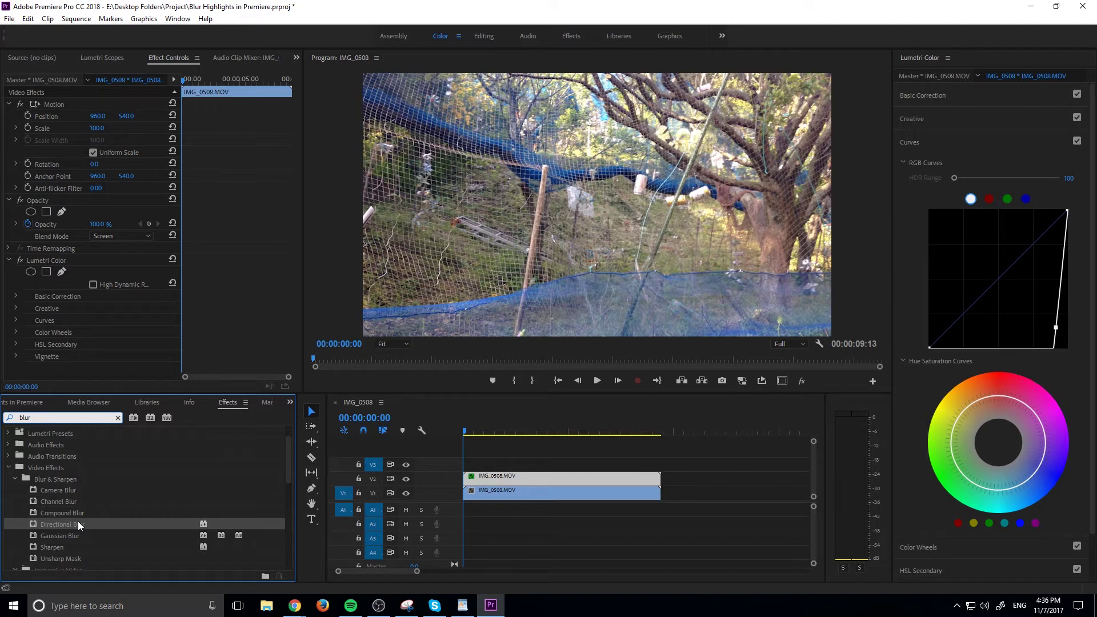
{"action": "left_click_drag", "start_coordinate": [78, 521], "coordinate": [517, 478]}
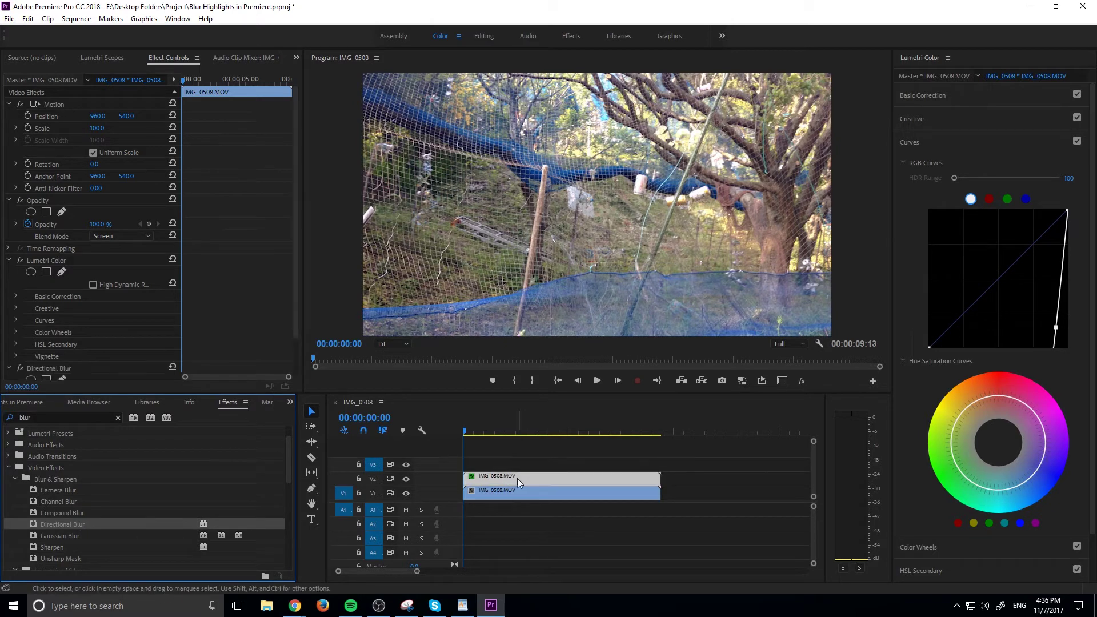
{"action": "left_click", "coordinate": [556, 474]}
{"action": "scroll", "coordinate": [146, 261], "scroll_direction": "down", "scroll_amount": 2}
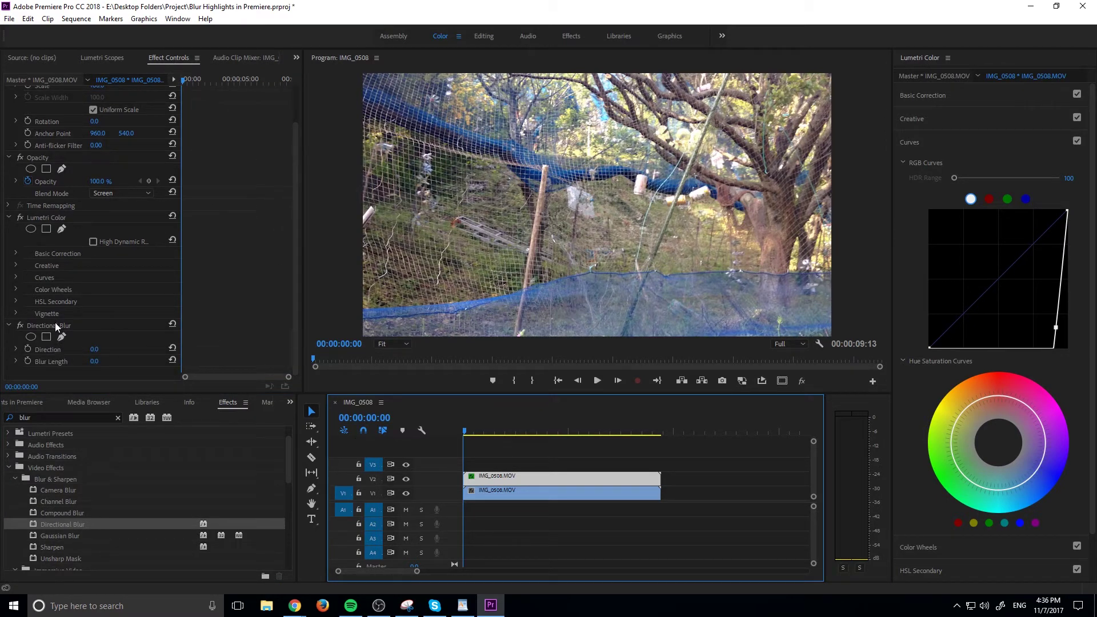
{"action": "mouse_move", "coordinate": [99, 364]}
{"action": "left_mouse_down"}
{"action": "mouse_move", "coordinate": [144, 364]}
{"action": "mouse_move", "coordinate": [105, 361]}
{"action": "left_mouse_up"}
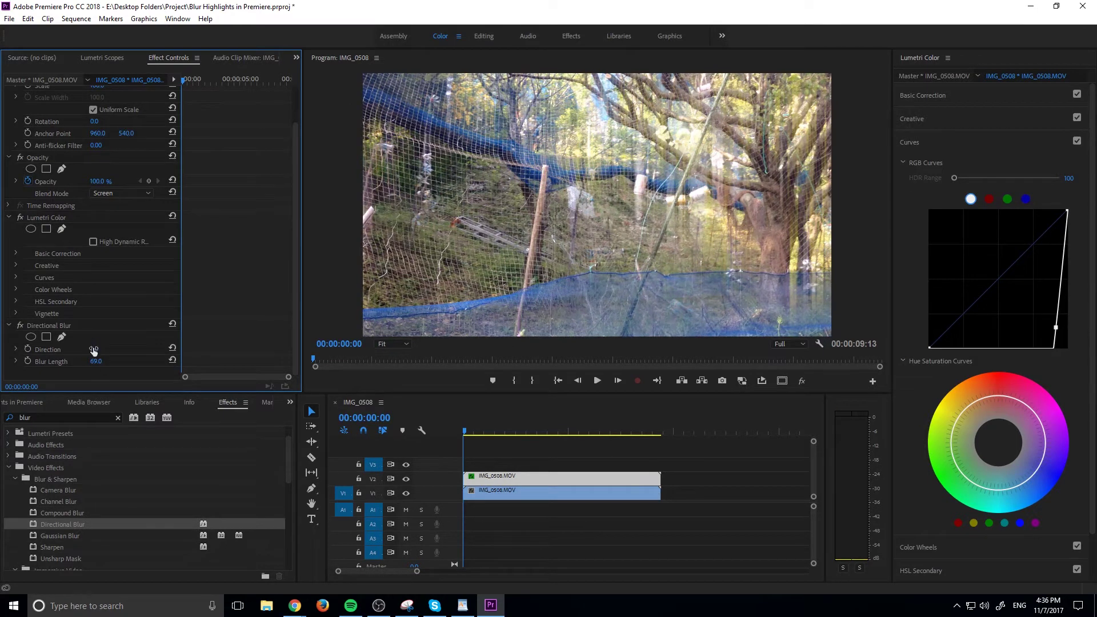
Step: Set Directional Blur Direction to 90° and Blur Length to 10, then play back to review
{"action": "left_click", "coordinate": [94, 350]}
{"action": "type", "text": "90"}
{"action": "key", "text": "Return"}
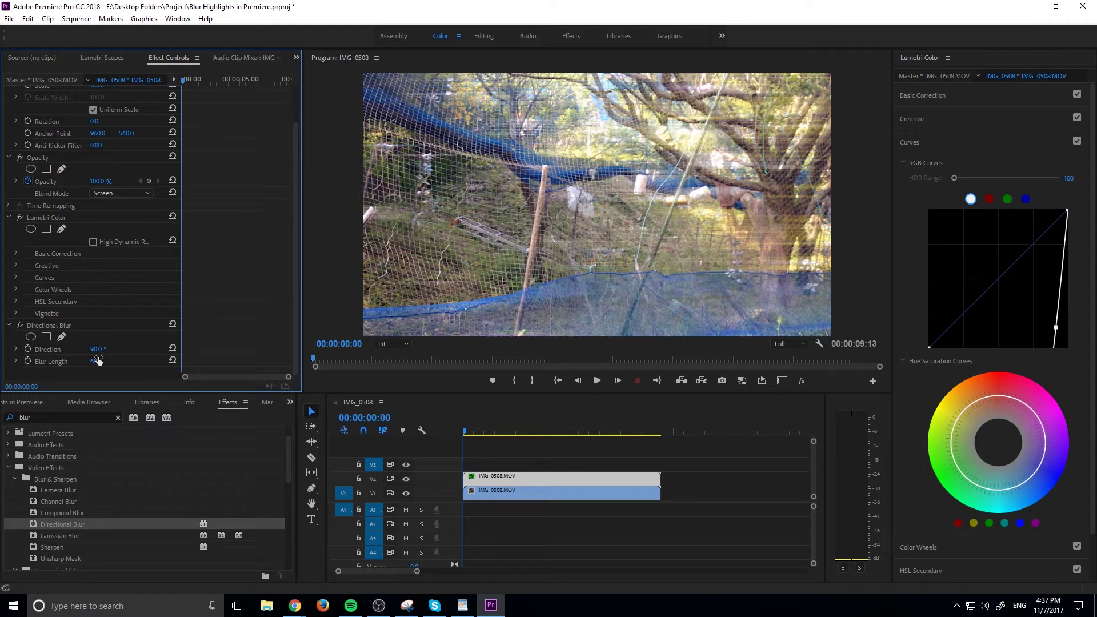
{"action": "left_click_drag", "start_coordinate": [96, 361], "coordinate": [63, 361]}
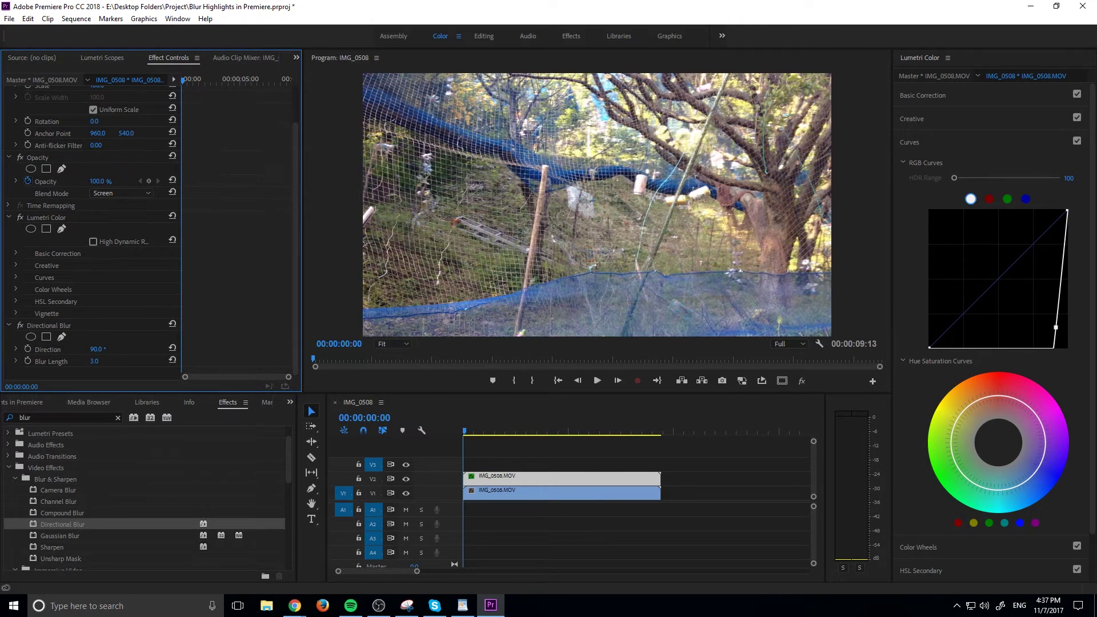
{"action": "key", "text": "space"}
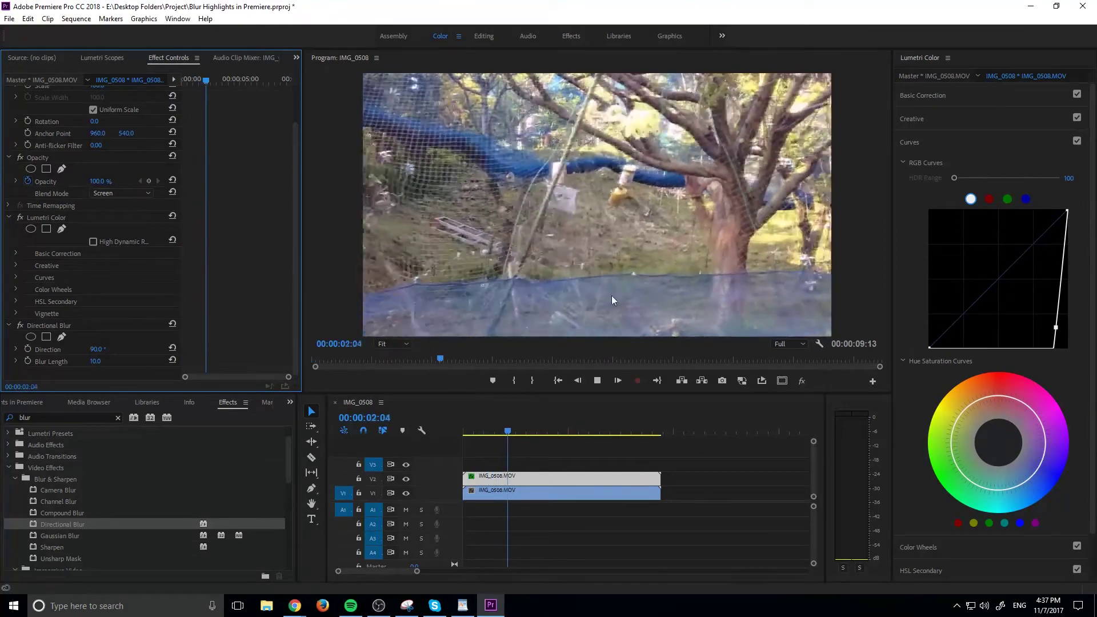
{"action": "key", "text": "space"}
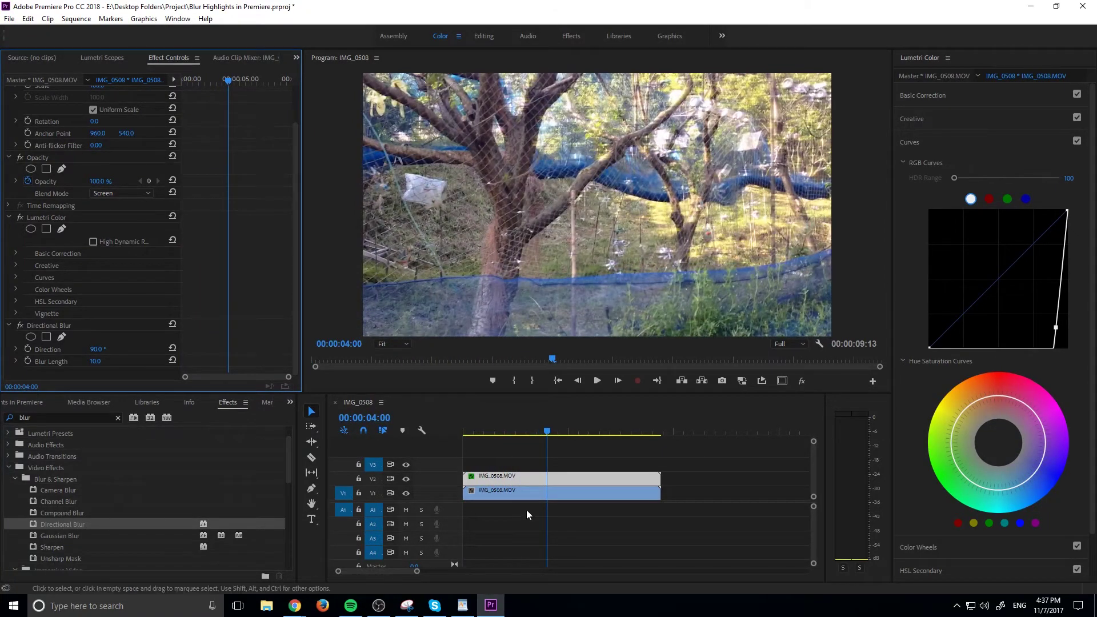
Step: Replace Directional Blur on the upper clip with Camera Blur, raising its amount slightly, and play it
{"action": "left_click", "coordinate": [65, 325]}
{"action": "key", "text": "Delete"}
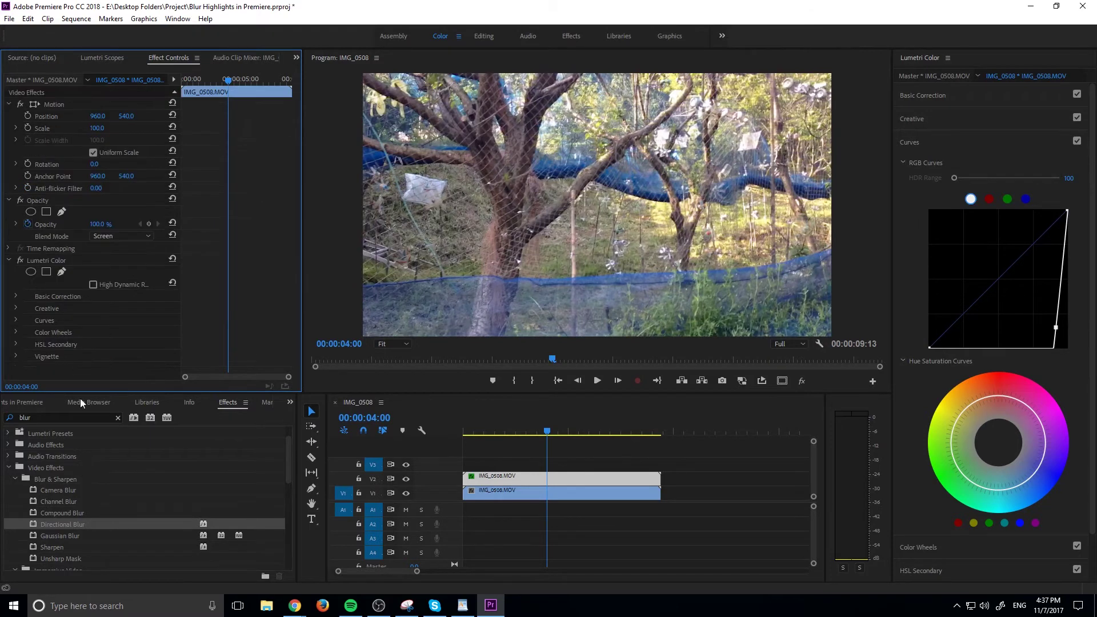
{"action": "left_click_drag", "start_coordinate": [78, 492], "coordinate": [533, 482]}
{"action": "scroll", "coordinate": [99, 310], "scroll_direction": "down", "scroll_amount": 2}
{"action": "left_click_drag", "start_coordinate": [93, 364], "coordinate": [111, 360]}
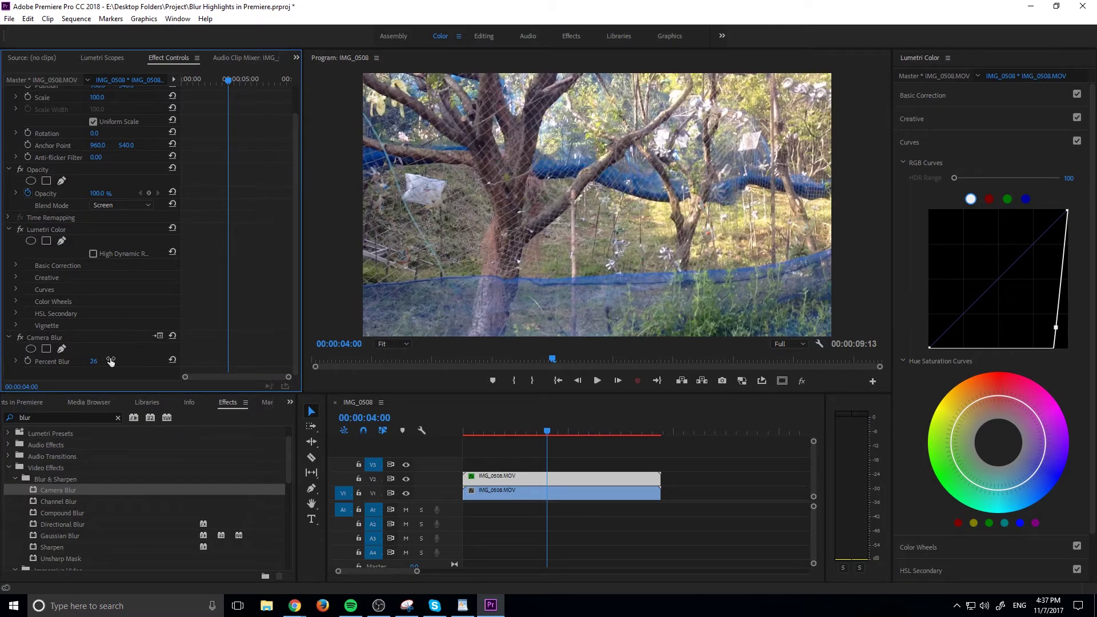
{"action": "left_click", "coordinate": [489, 433]}
{"action": "key", "text": "space"}
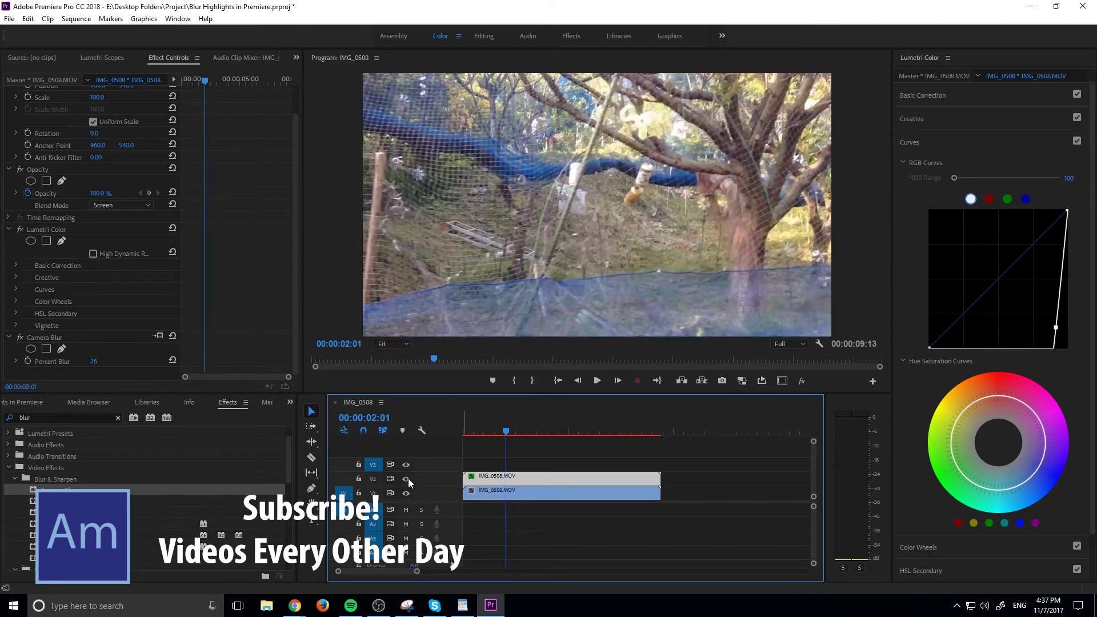
Step: Compare the Camera Blur result by toggling V2 output off and on, then replay
{"action": "left_click", "coordinate": [407, 477]}
{"action": "left_click", "coordinate": [407, 477]}
{"action": "left_click", "coordinate": [407, 478]}
{"action": "left_click", "coordinate": [407, 478]}
{"action": "key", "text": "space"}
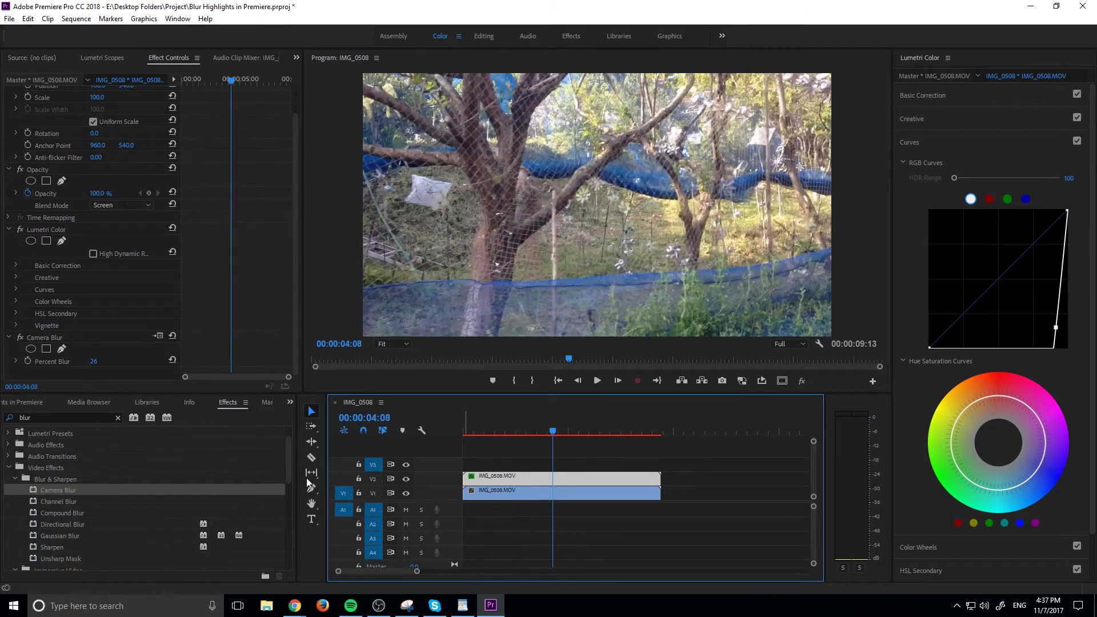
Step: Delete Camera Blur and reapply Directional Blur to the upper clip
{"action": "left_click", "coordinate": [59, 342]}
{"action": "key", "text": "Delete"}
{"action": "left_click_drag", "start_coordinate": [73, 525], "coordinate": [518, 481]}
{"action": "scroll", "coordinate": [122, 326], "scroll_direction": "down", "scroll_amount": 2}
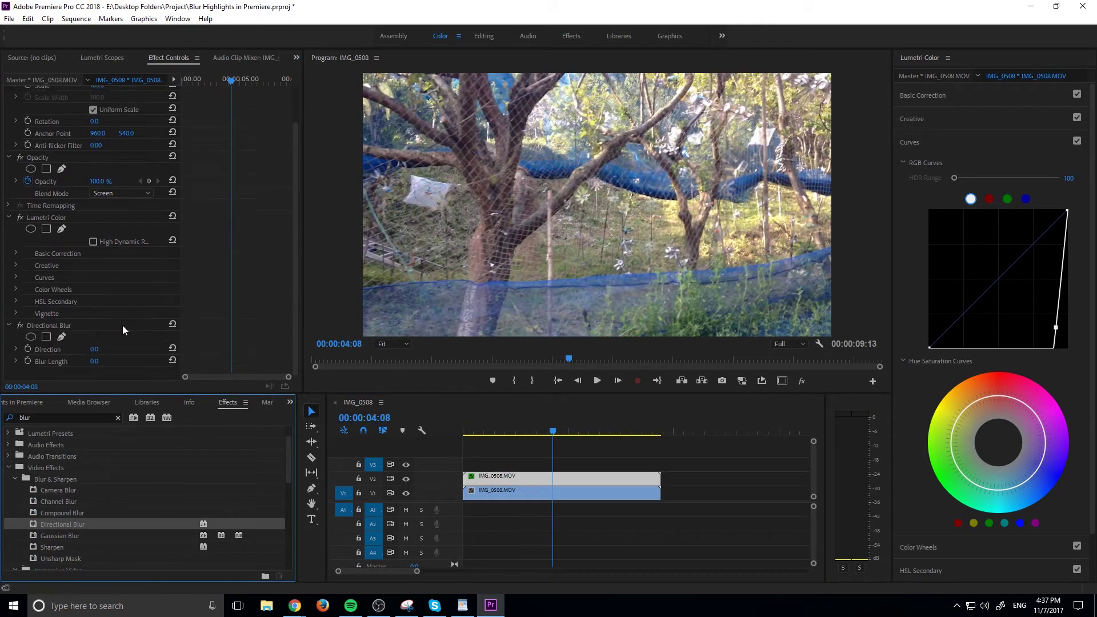
Step: Set the new Directional Blur to Direction 90° and Blur Length 64
{"action": "left_click", "coordinate": [95, 349]}
{"action": "type", "text": "90"}
{"action": "key", "text": "Return"}
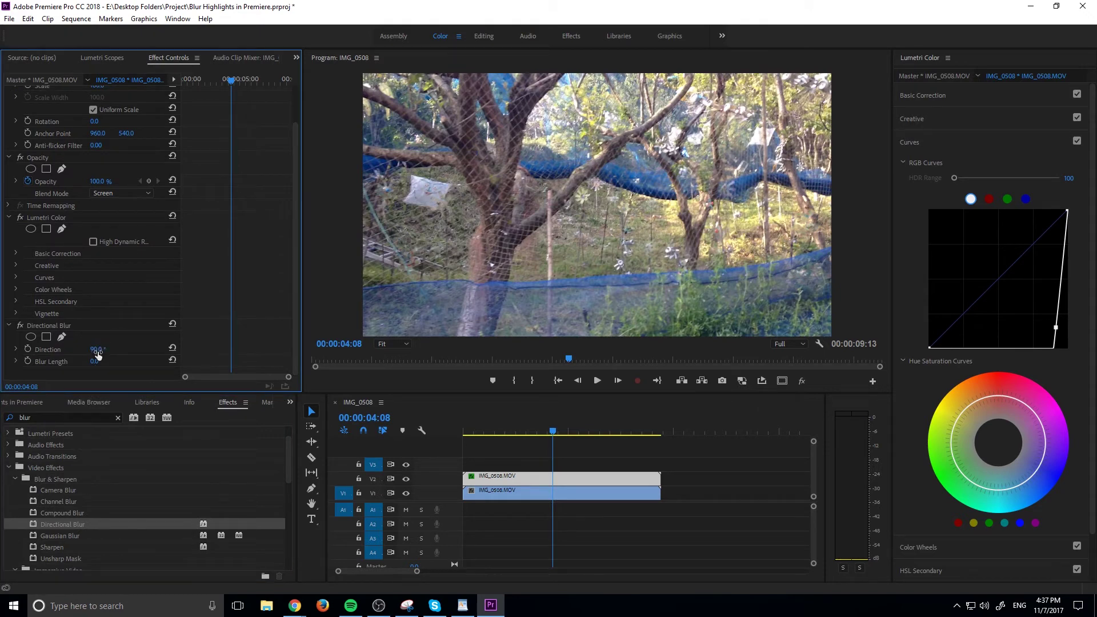
{"action": "left_click_drag", "start_coordinate": [94, 361], "coordinate": [140, 362]}
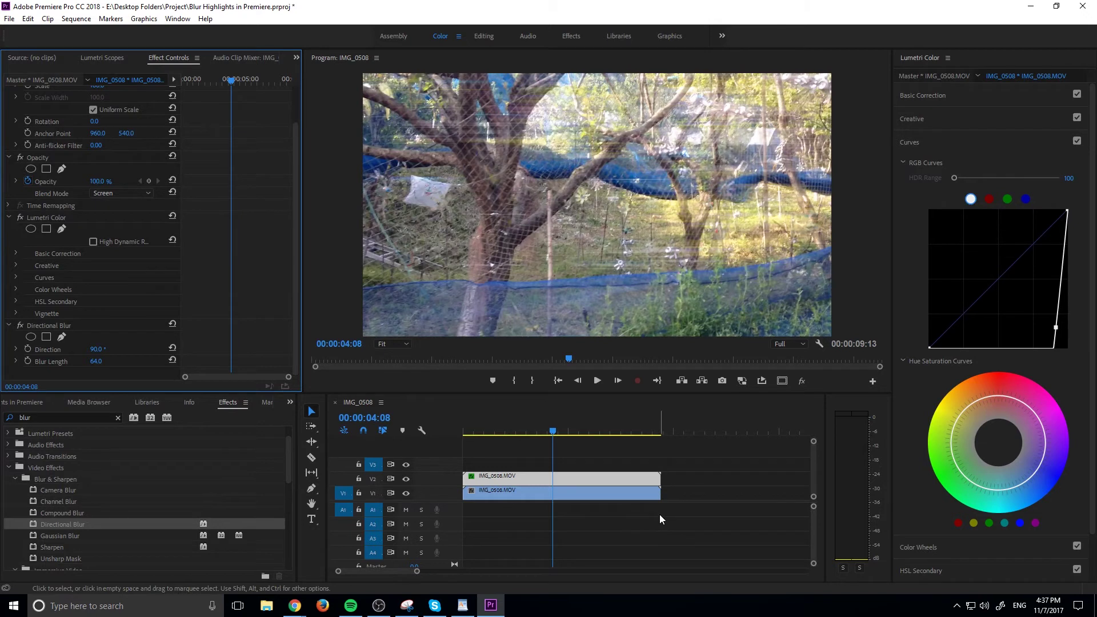
{"action": "left_click", "coordinate": [537, 476]}
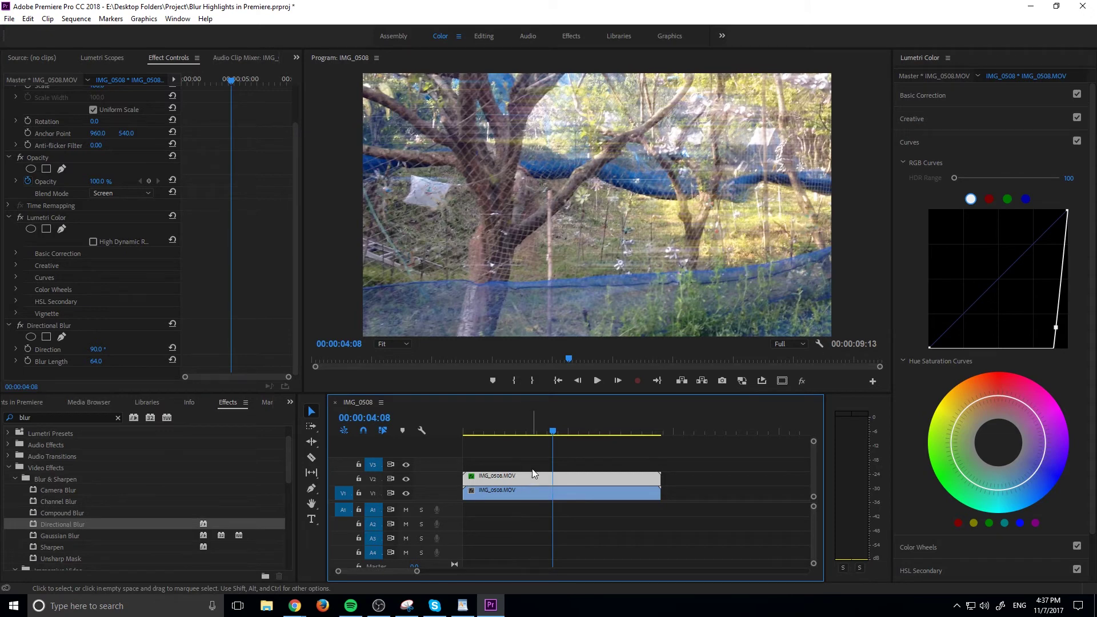
Step: Paste a third copy of the blurred Screen clip onto V3 at the sequence start and play to review
{"action": "left_click", "coordinate": [501, 426]}
{"action": "key", "text": "Home"}
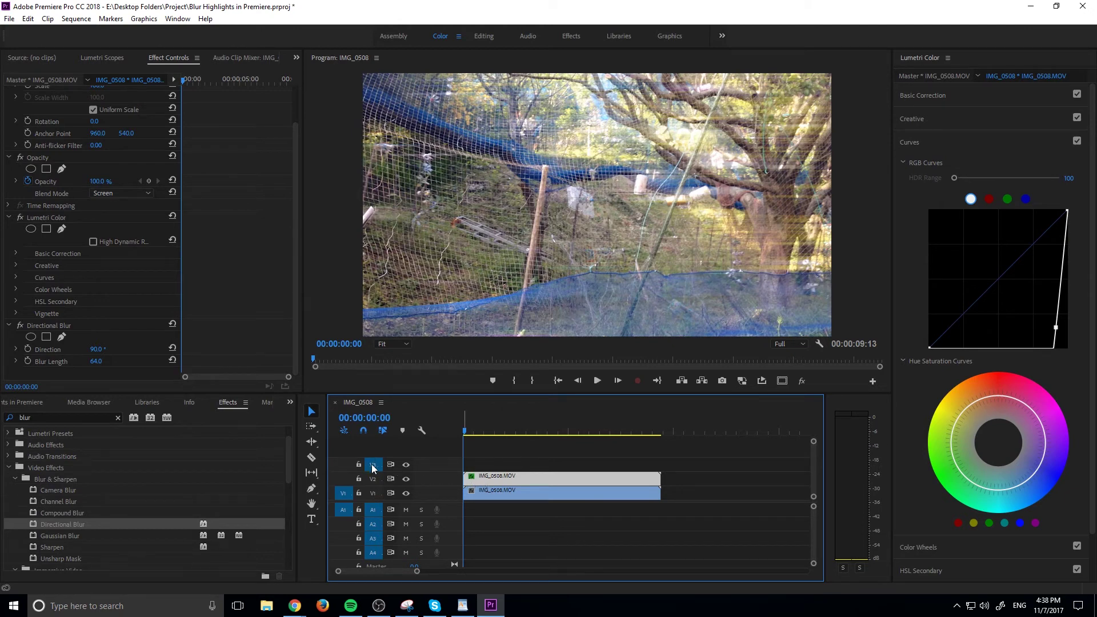
{"action": "key", "text": "ctrl+v"}
{"action": "key", "text": "space"}
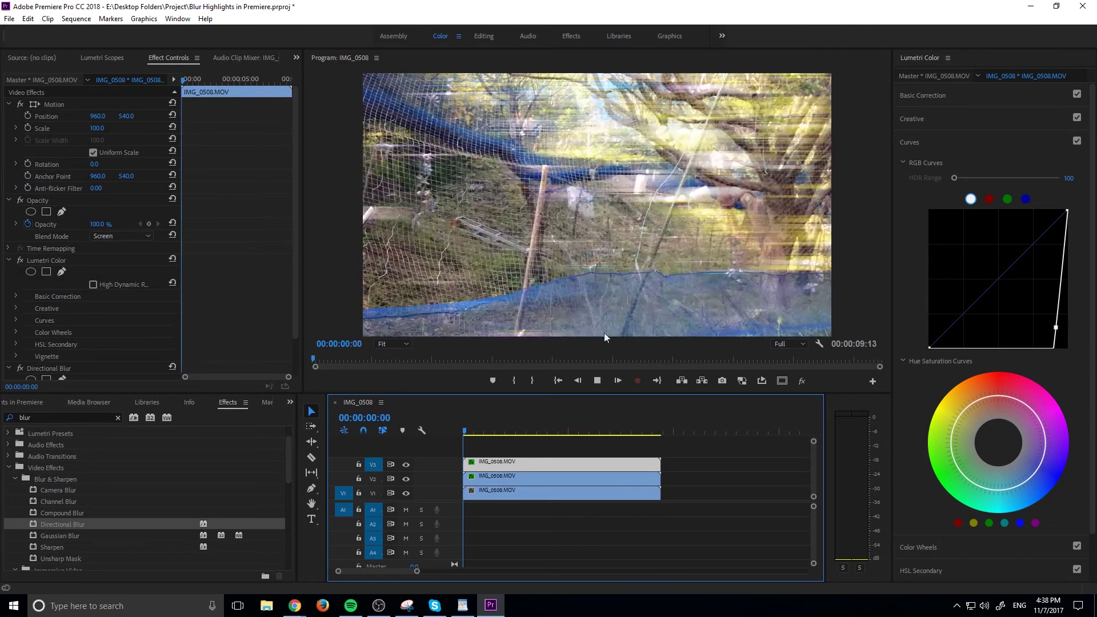
{"action": "key", "text": "space"}
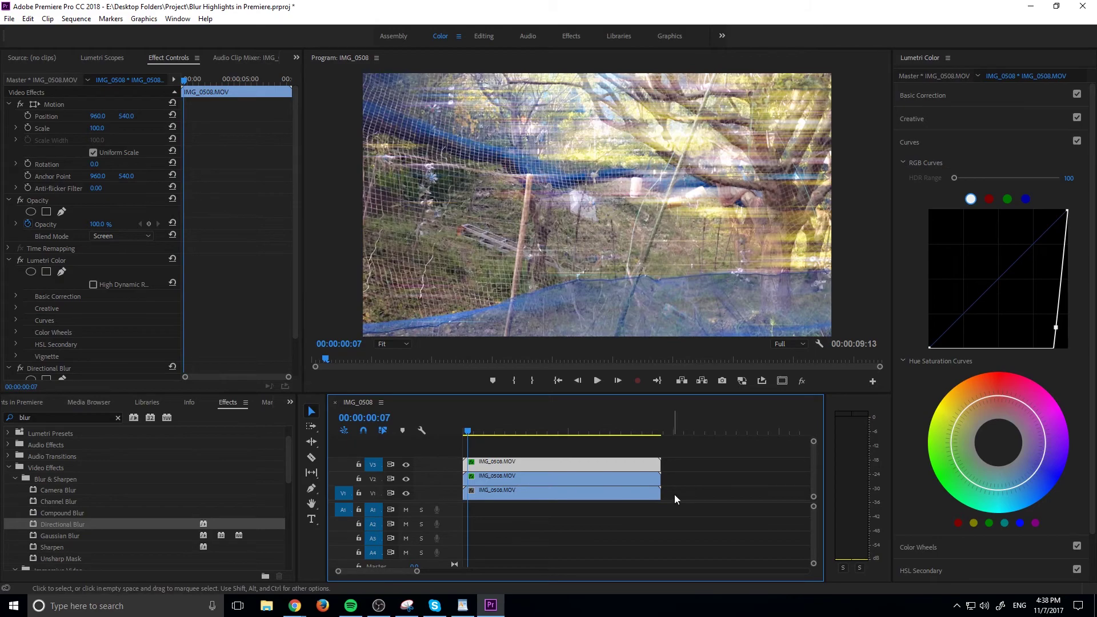
Step: Raise the V3 copy's Directional Blur Length to 262.0, comparing the streaks with V3 hidden and shown
{"action": "mouse_move", "coordinate": [495, 433]}
{"action": "left_mouse_down"}
{"action": "mouse_move", "coordinate": [578, 436]}
{"action": "mouse_move", "coordinate": [514, 434]}
{"action": "left_mouse_up"}
{"action": "scroll", "coordinate": [160, 344], "scroll_direction": "down", "scroll_amount": 2}
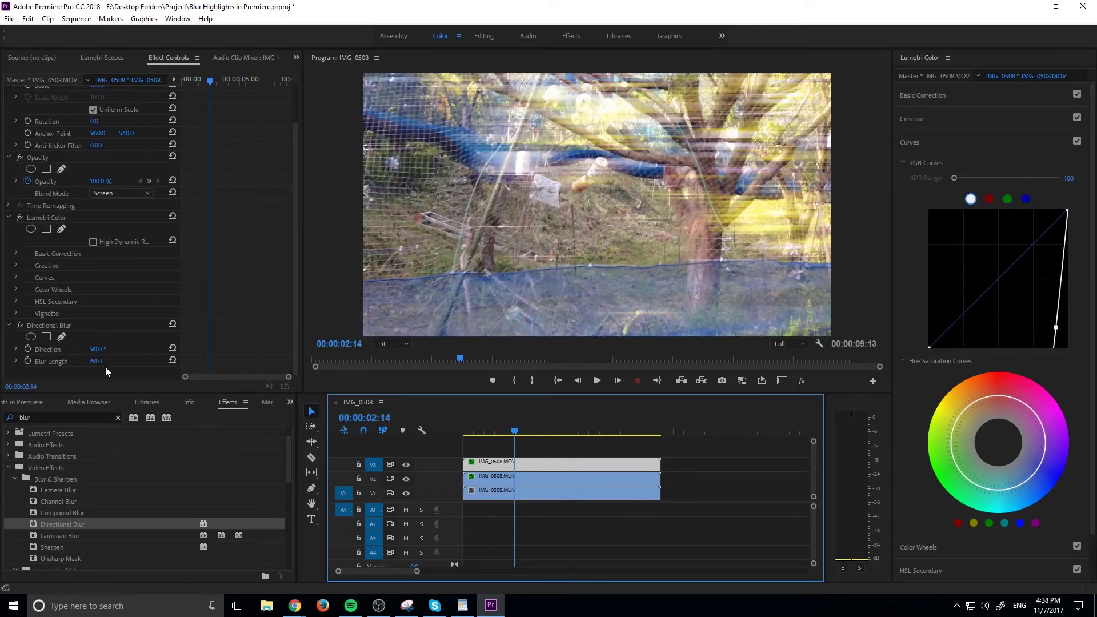
{"action": "left_click_drag", "start_coordinate": [96, 361], "coordinate": [345, 422]}
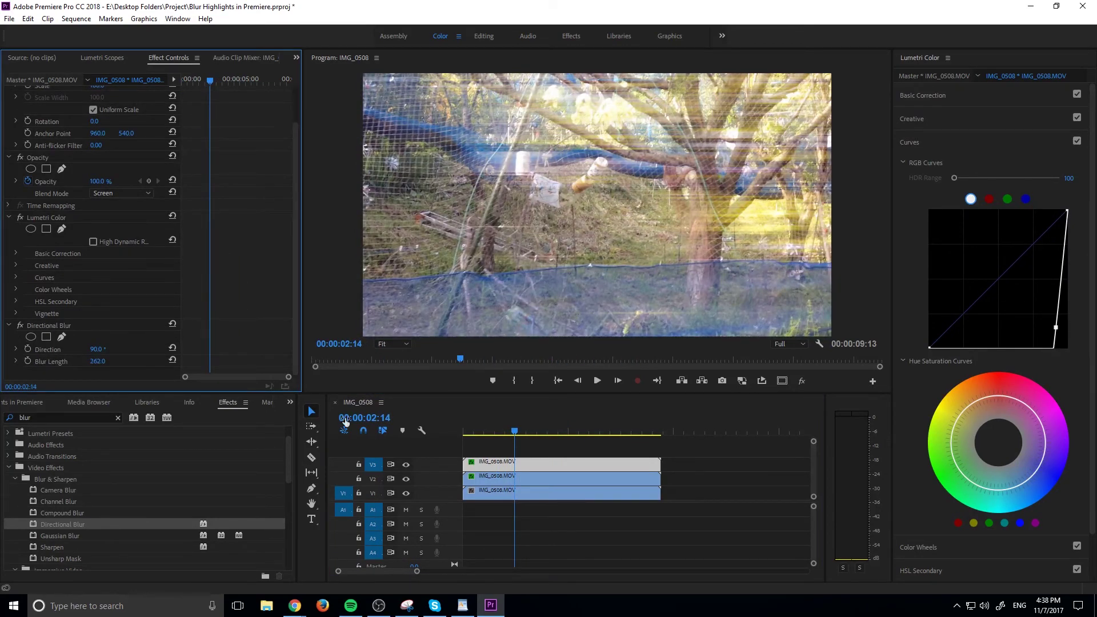
{"action": "left_click", "coordinate": [405, 462]}
{"action": "left_click", "coordinate": [406, 463]}
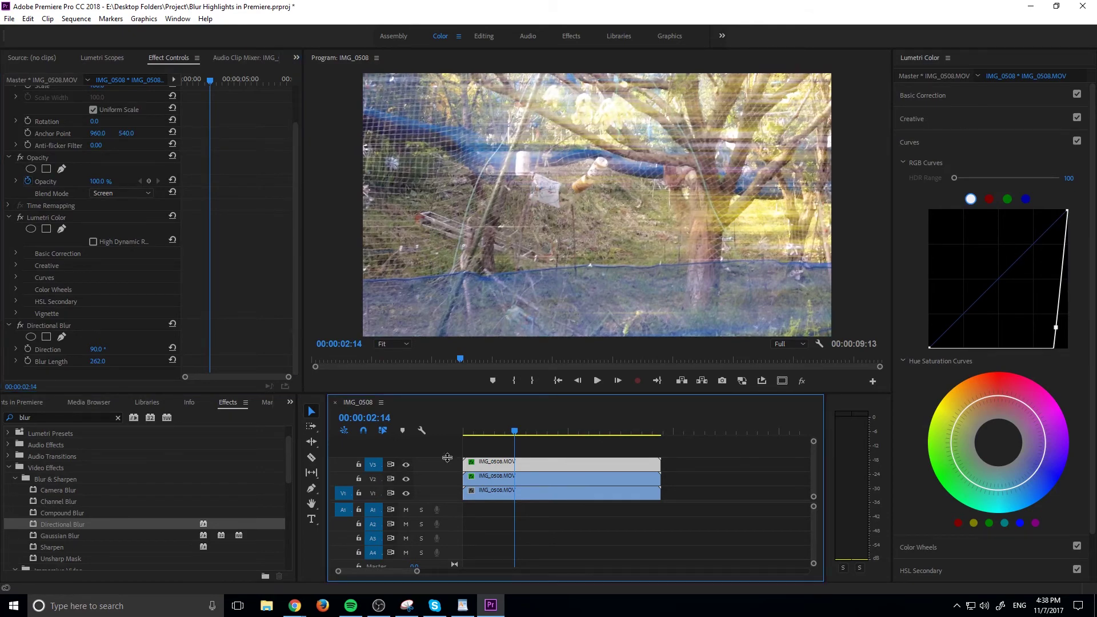
{"action": "mouse_move", "coordinate": [520, 433]}
{"action": "left_mouse_down"}
{"action": "mouse_move", "coordinate": [480, 433]}
{"action": "mouse_move", "coordinate": [532, 432]}
{"action": "mouse_move", "coordinate": [513, 432]}
{"action": "left_mouse_up"}
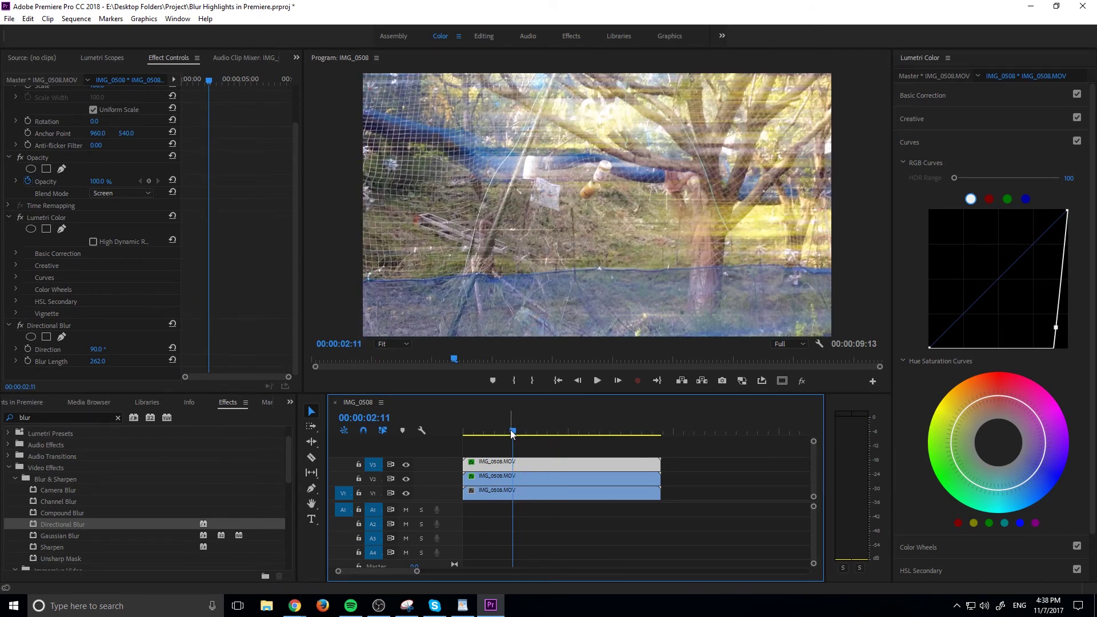
{"action": "mouse_move", "coordinate": [505, 434]}
{"action": "left_mouse_down"}
{"action": "mouse_move", "coordinate": [496, 433]}
{"action": "mouse_move", "coordinate": [530, 422]}
{"action": "mouse_move", "coordinate": [639, 432]}
{"action": "mouse_move", "coordinate": [489, 432]}
{"action": "left_mouse_up"}
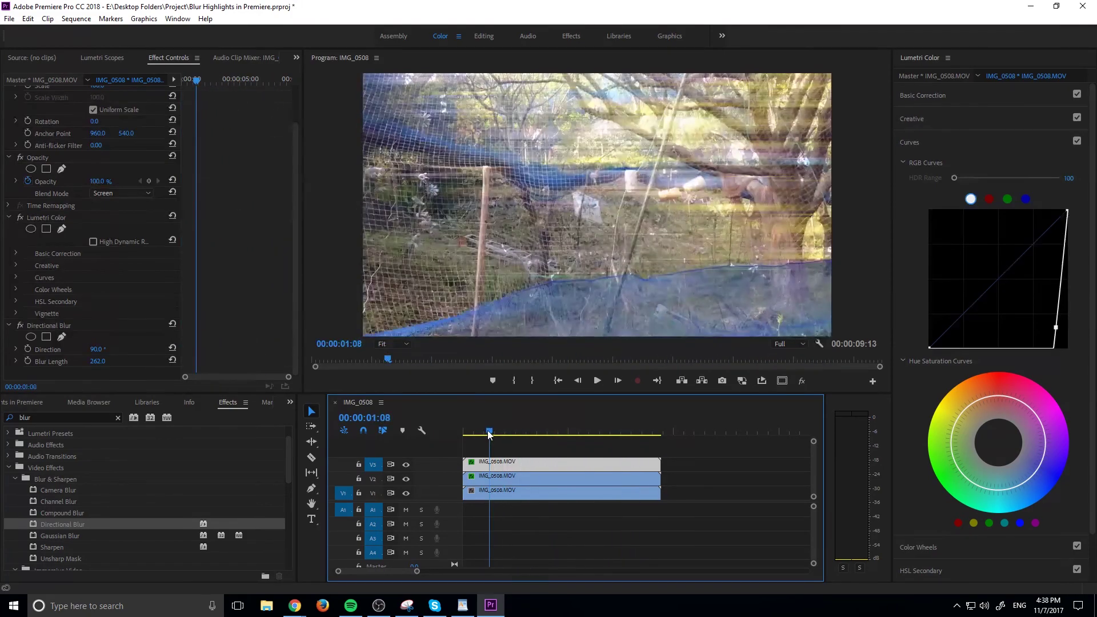